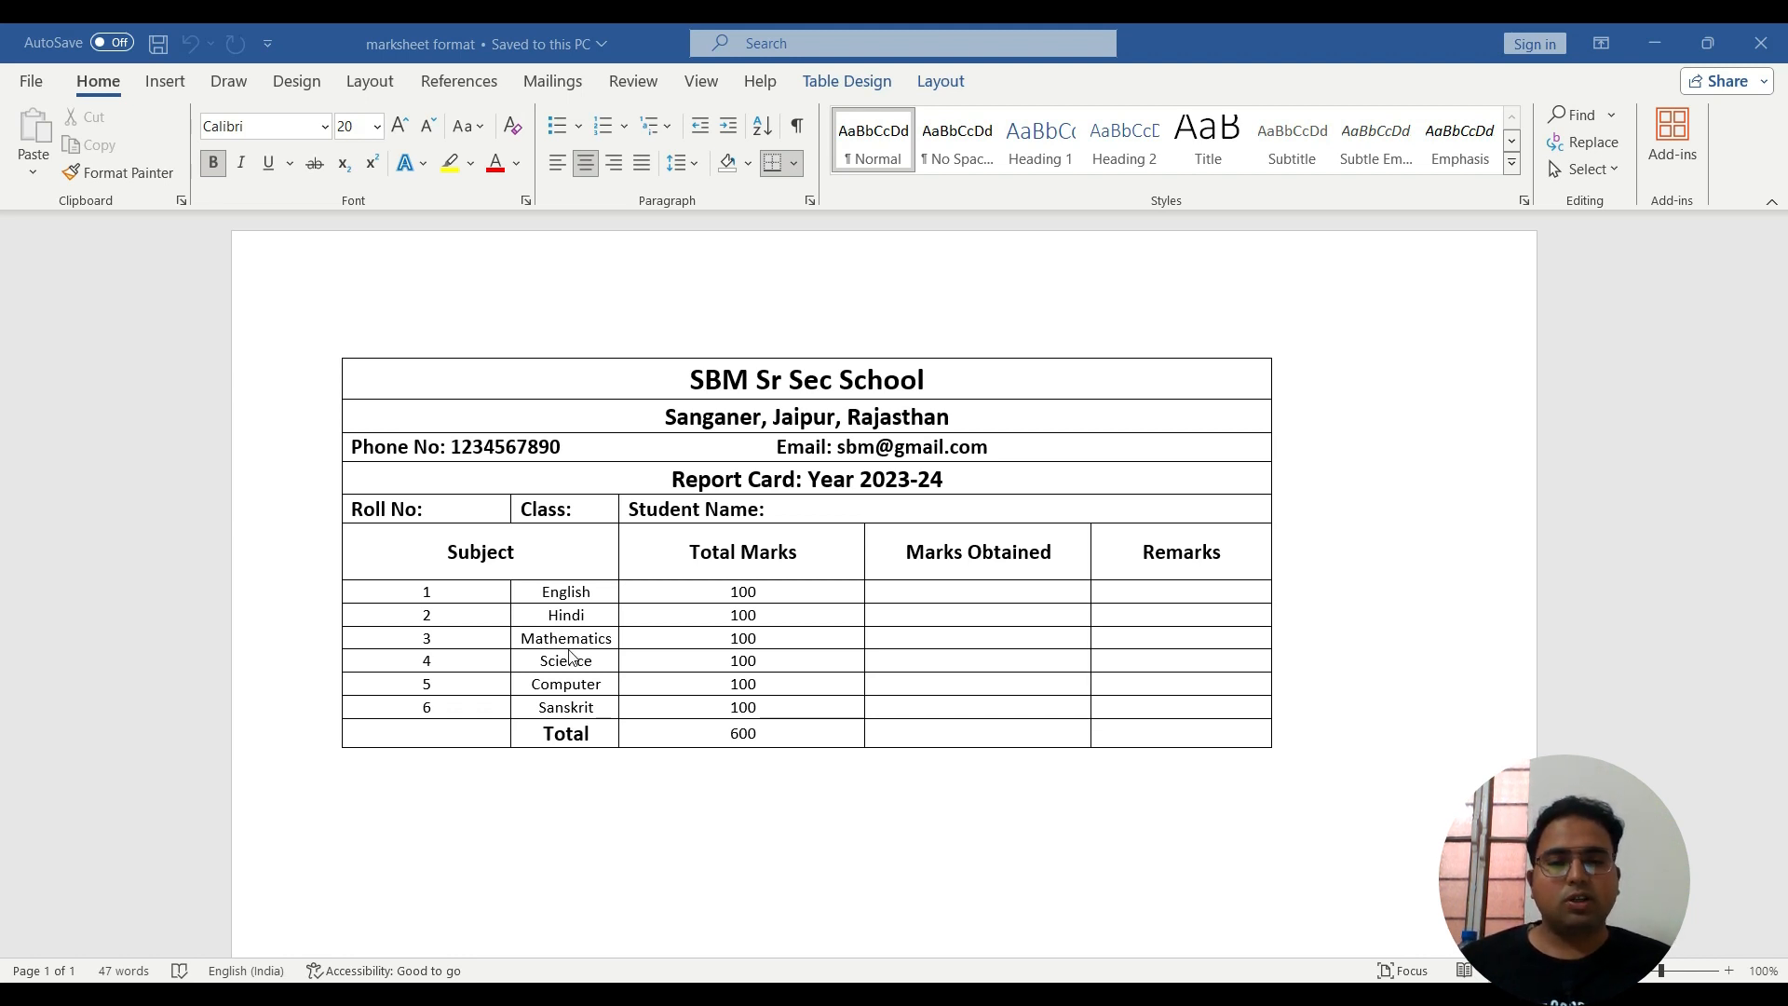
- Open the marks workbook from the desktop to view the student marks list, and return to the marksheet format document in Word
{"action": "left_click", "coordinate": [1649, 57]}
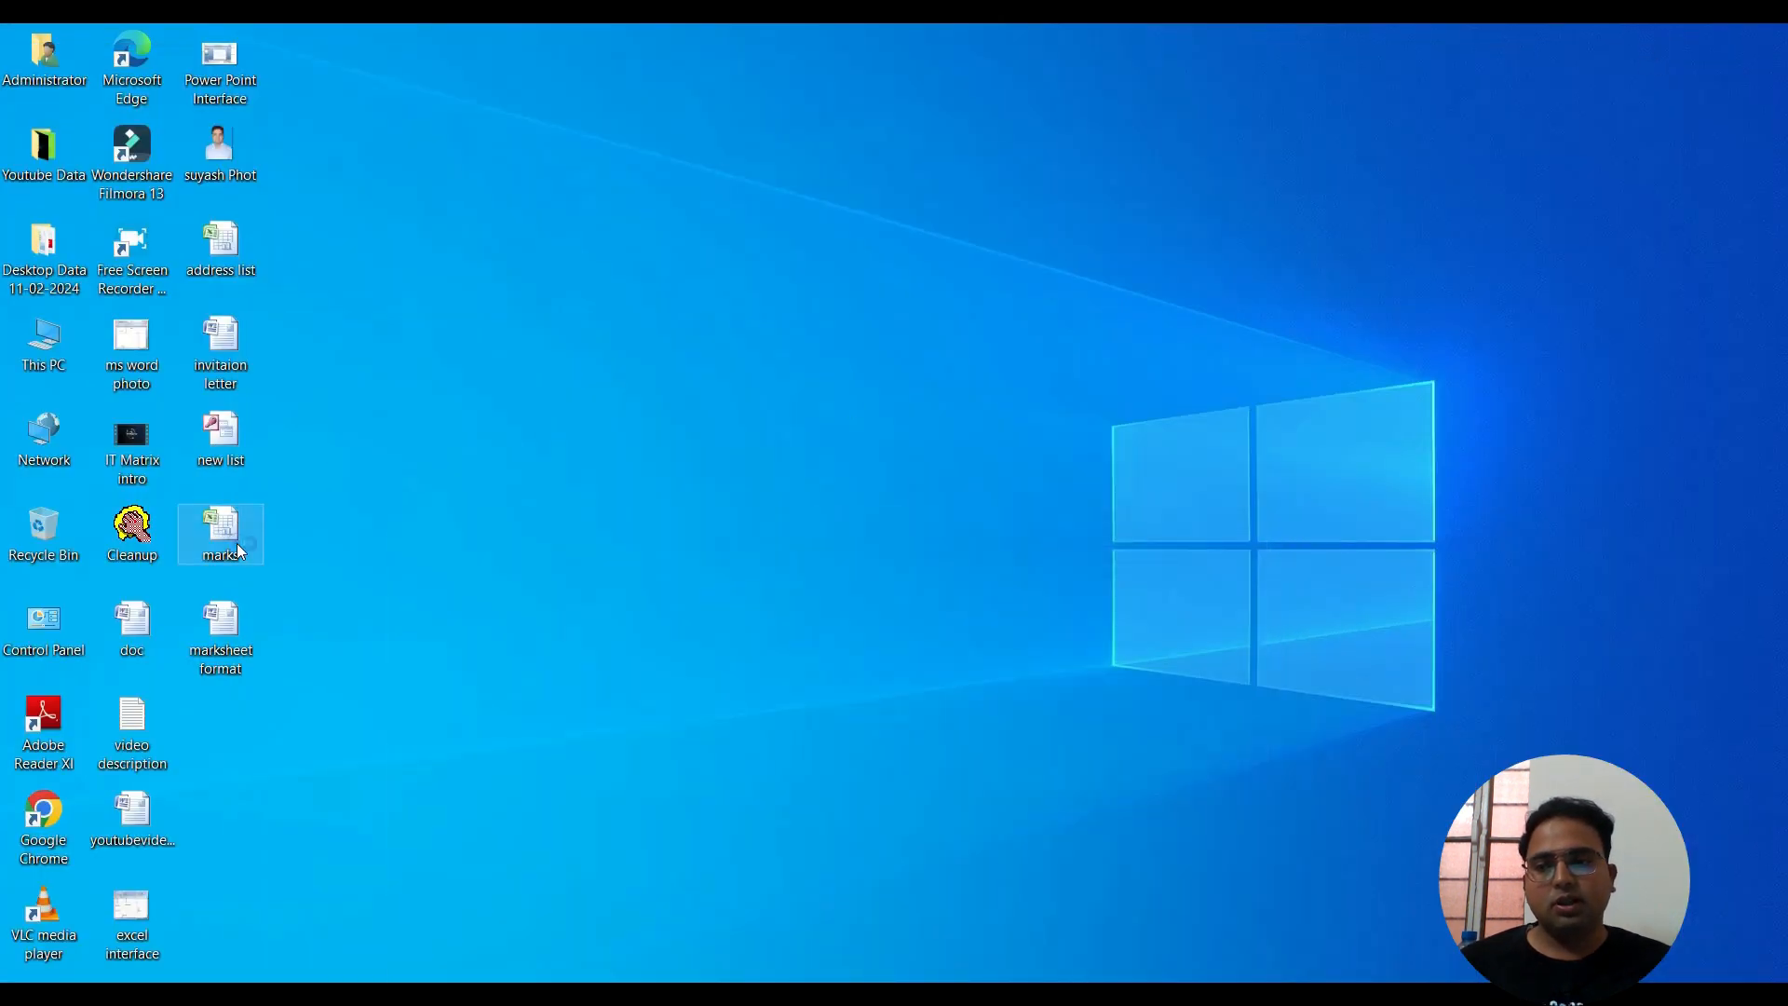
{"action": "double_click", "coordinate": [228, 536]}
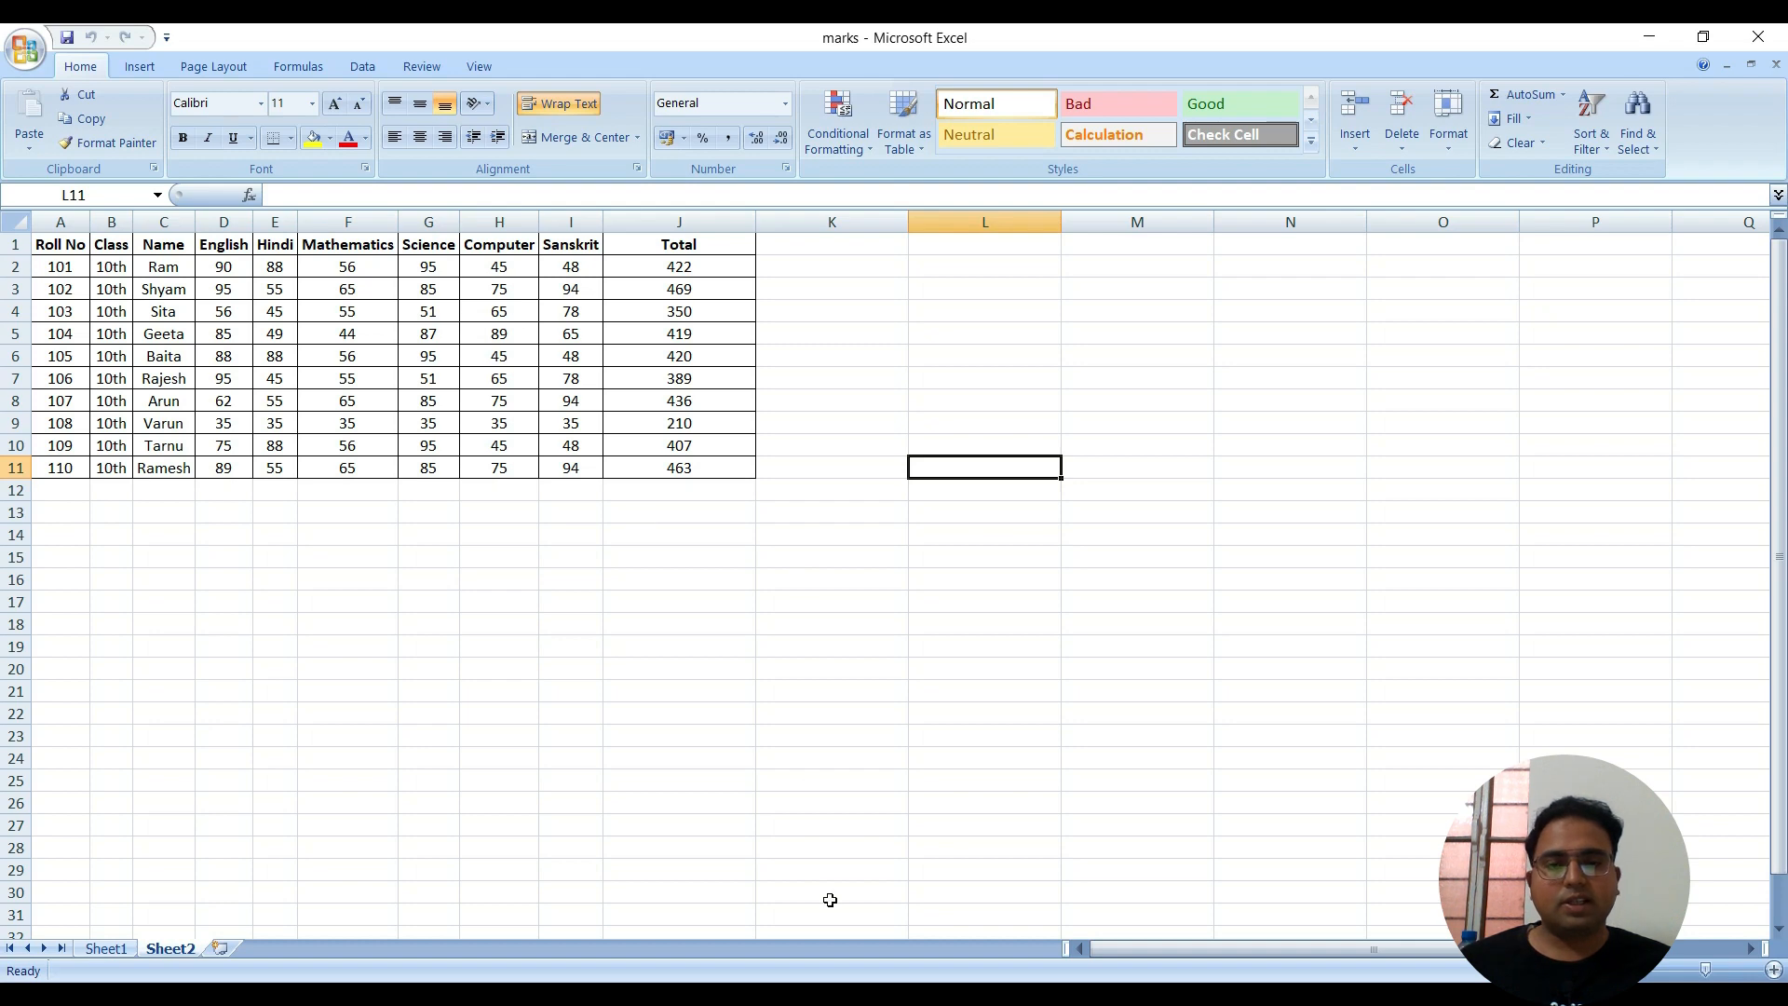
{"action": "key", "text": "alt+Tab"}
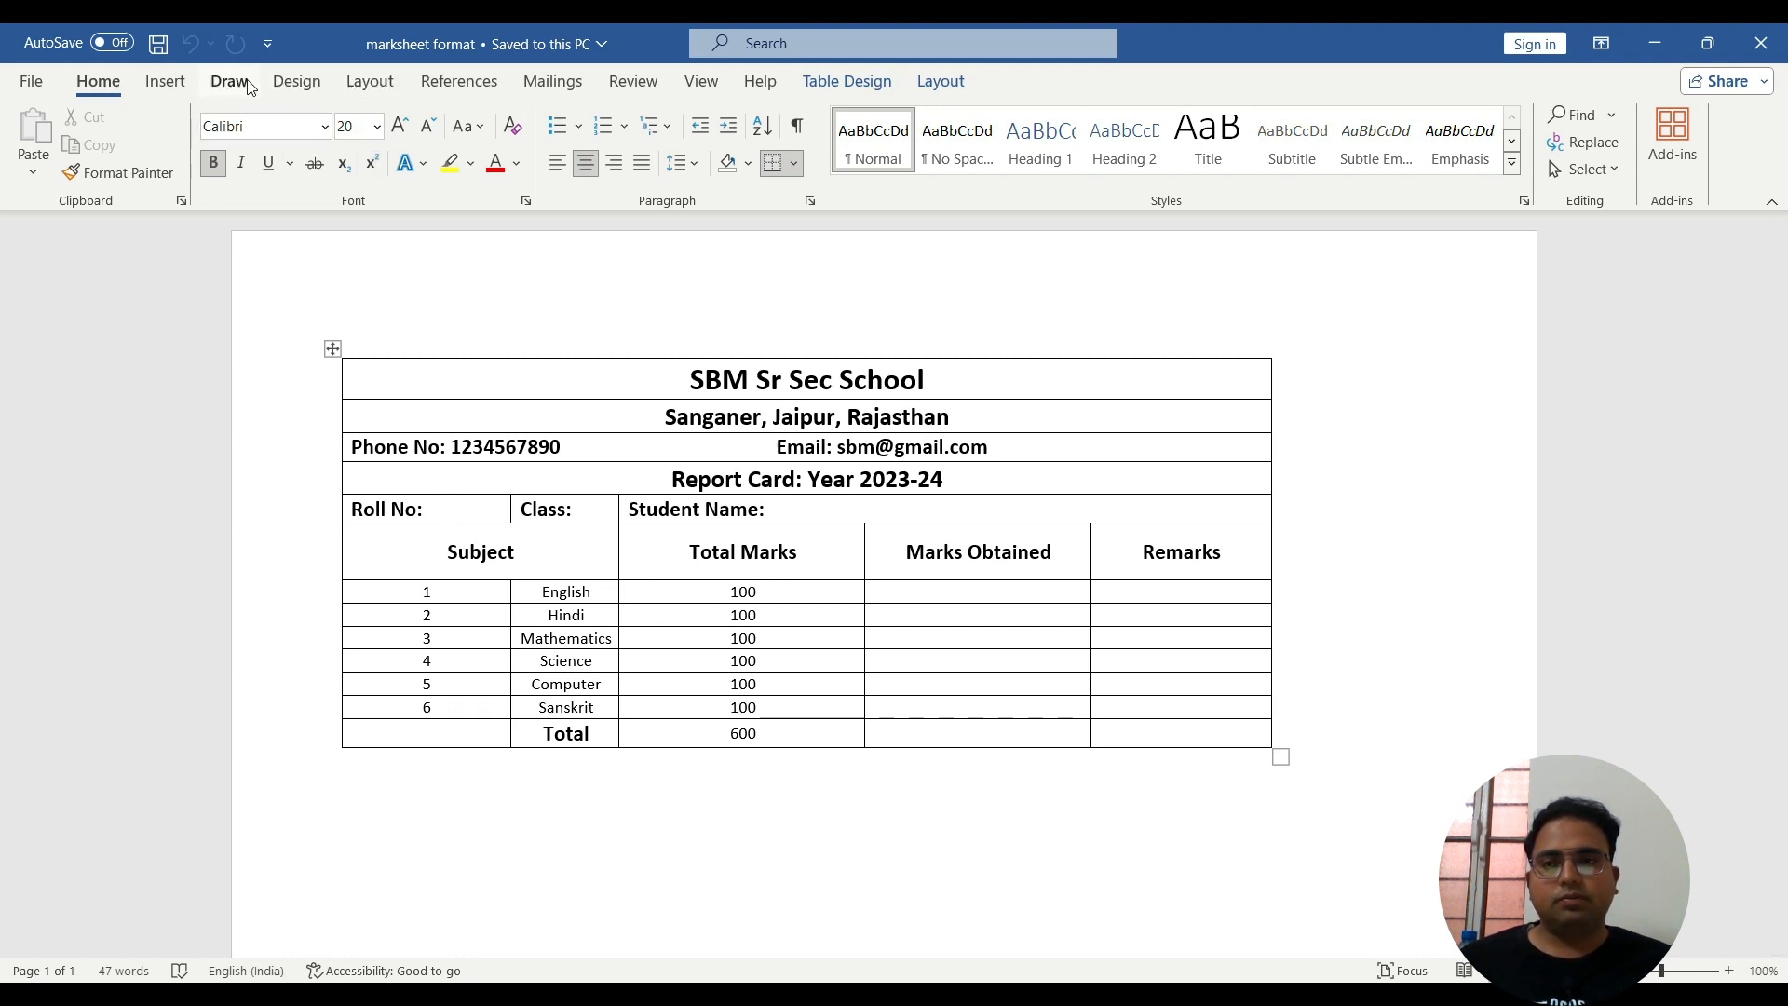
- Connect the existing marks workbook from the Desktop as the mail merge recipient list, using the Sheet2$ table
{"action": "left_click", "coordinate": [567, 83]}
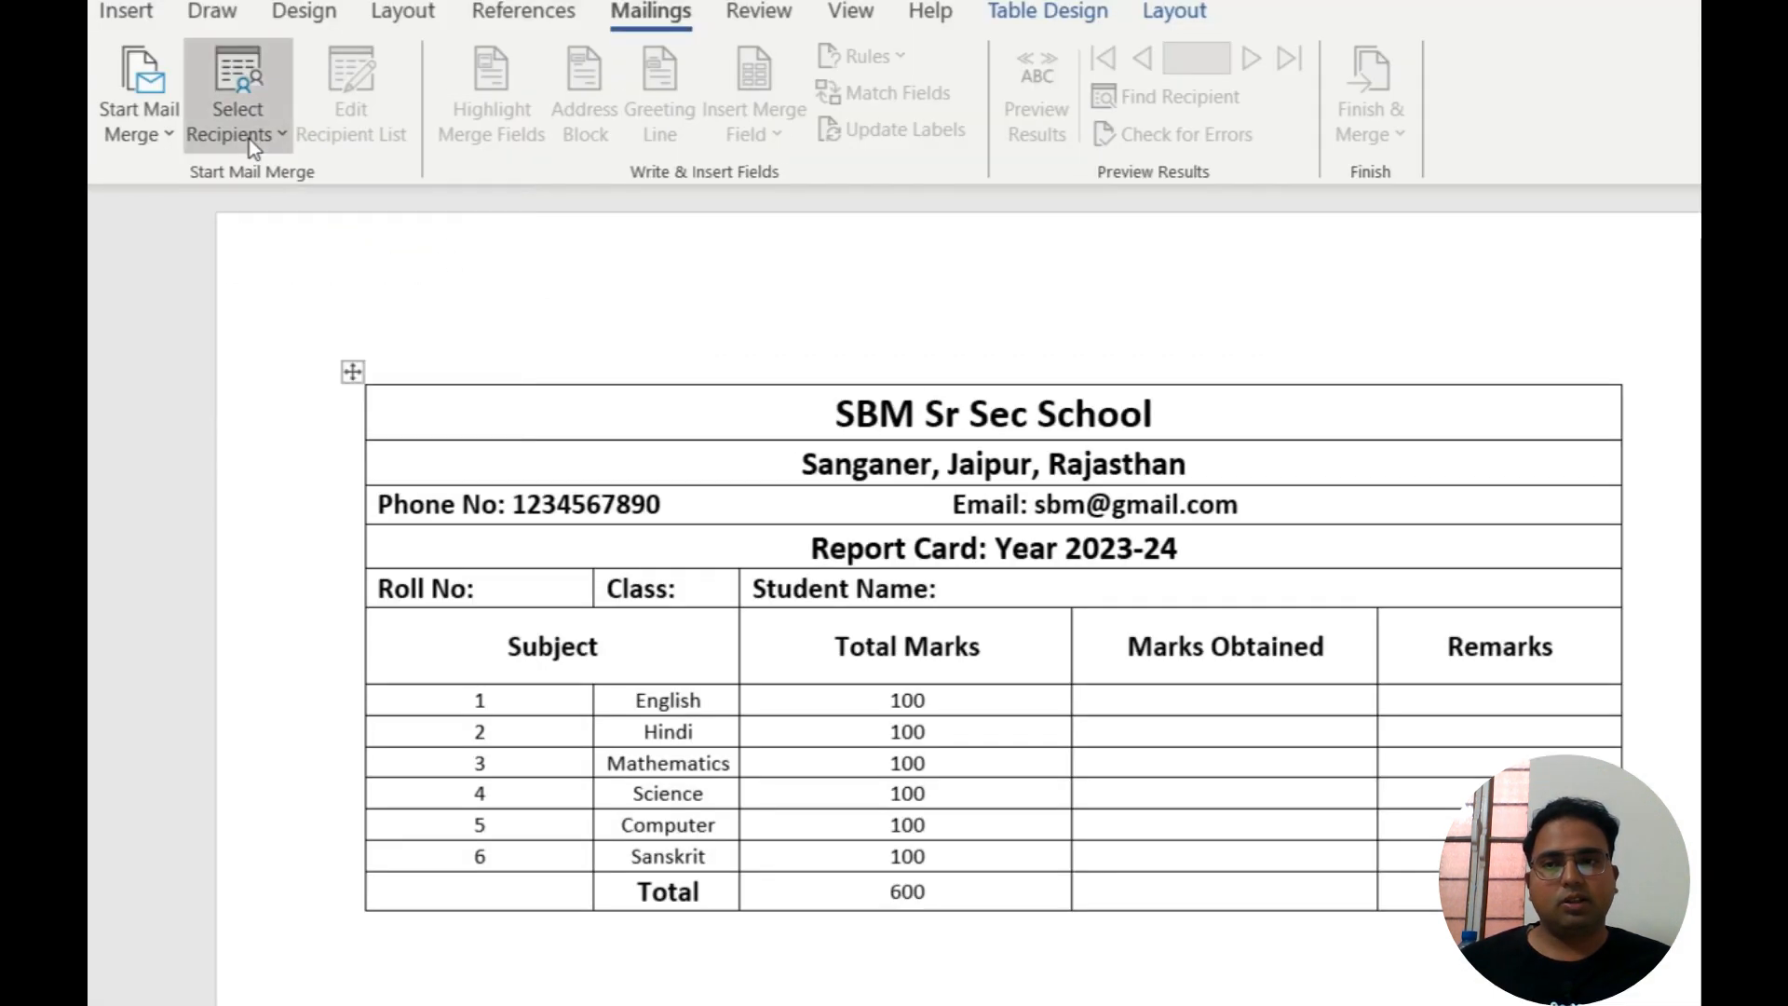
{"action": "left_click", "coordinate": [249, 138]}
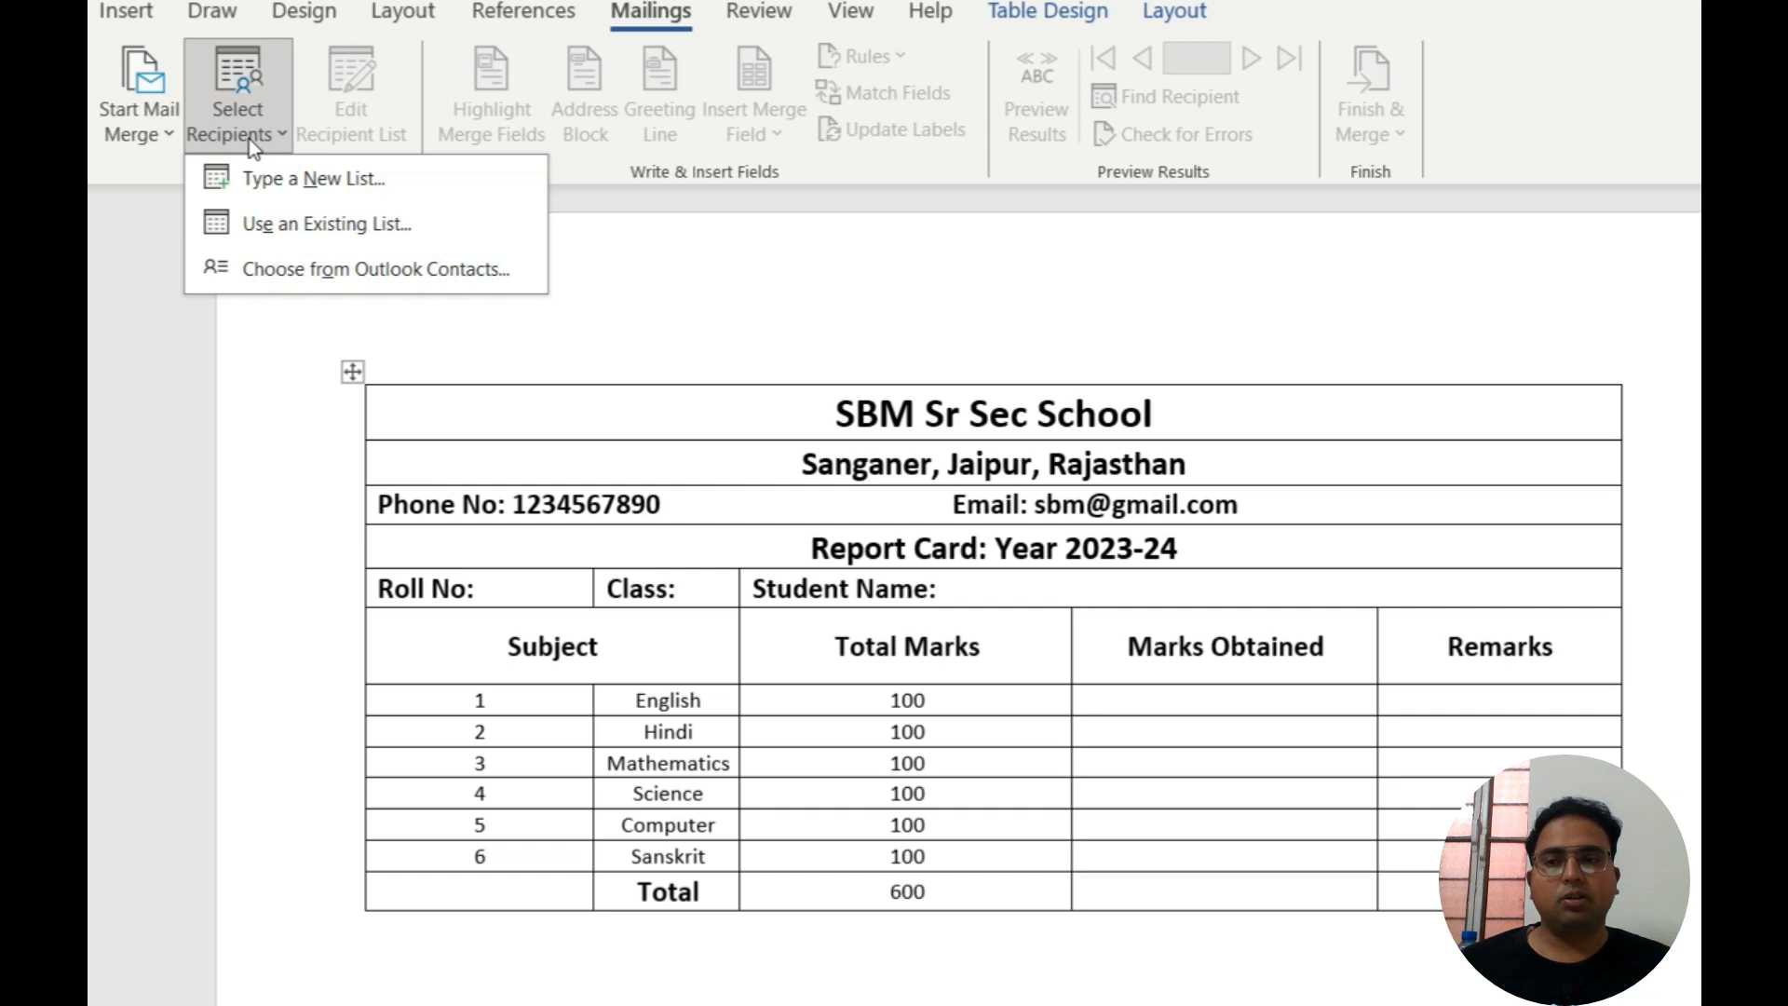
{"action": "left_click", "coordinate": [294, 231]}
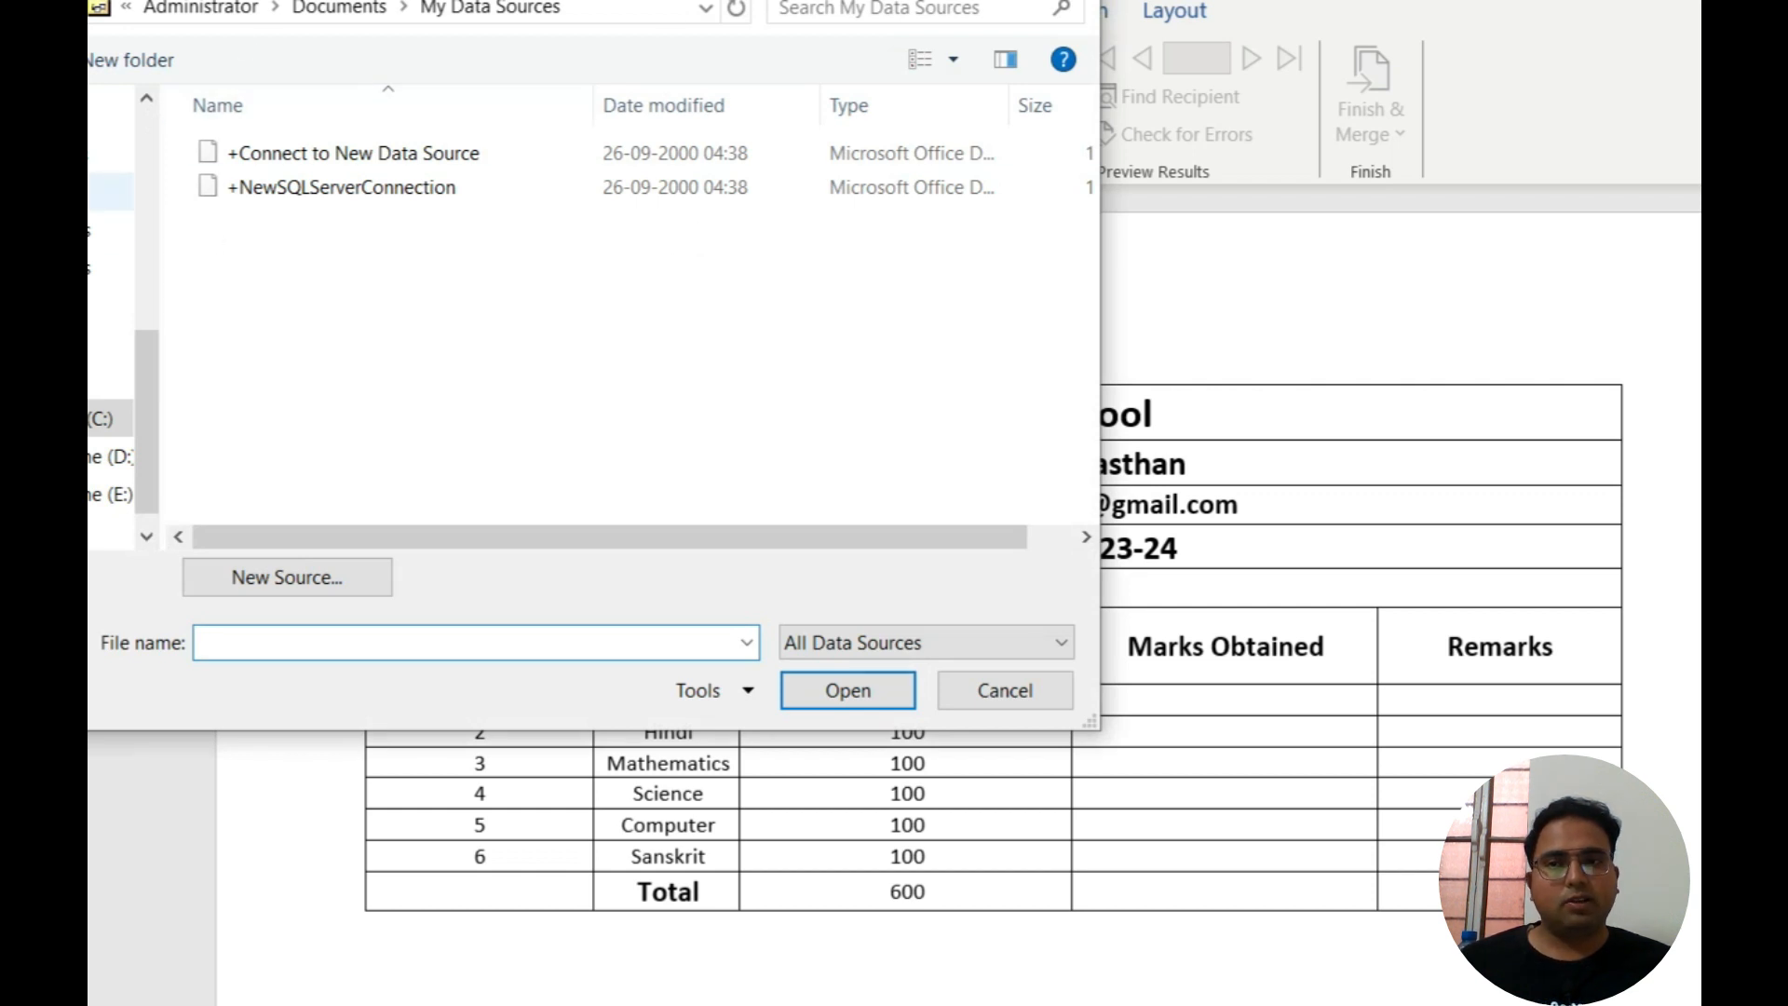
{"action": "left_click", "coordinate": [95, 196]}
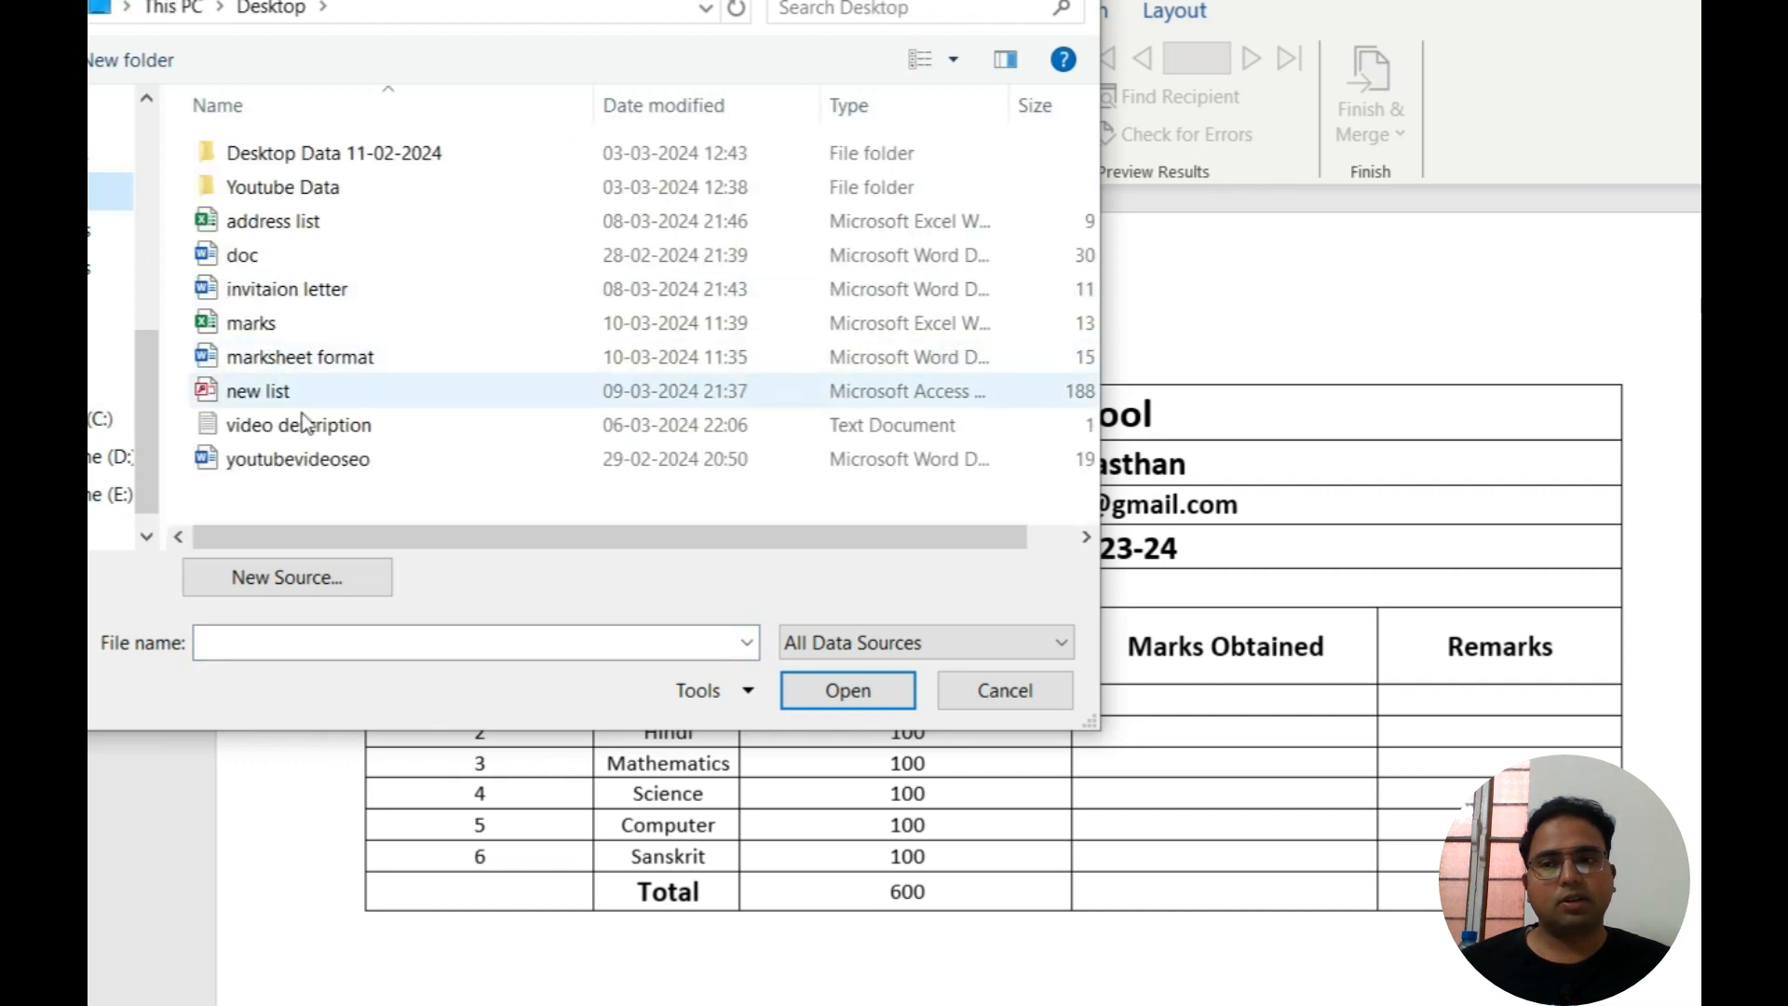
{"action": "left_click", "coordinate": [206, 320]}
{"action": "left_click", "coordinate": [799, 691]}
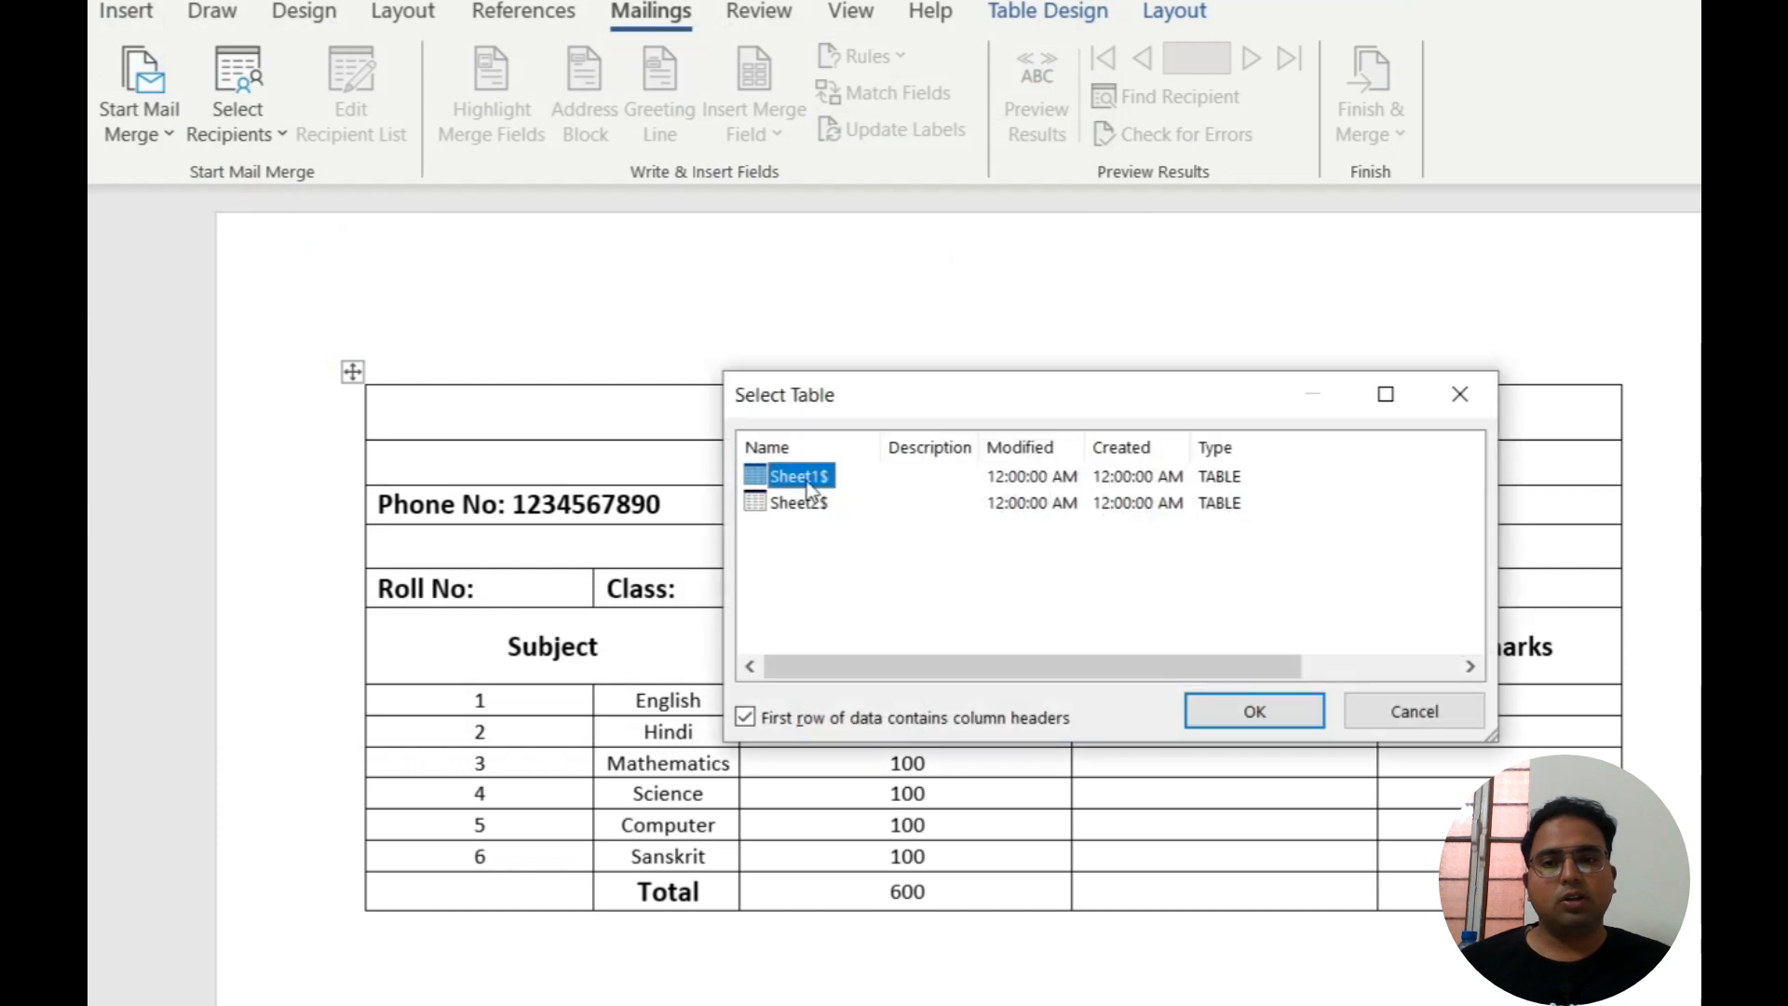
{"action": "left_click", "coordinate": [803, 507]}
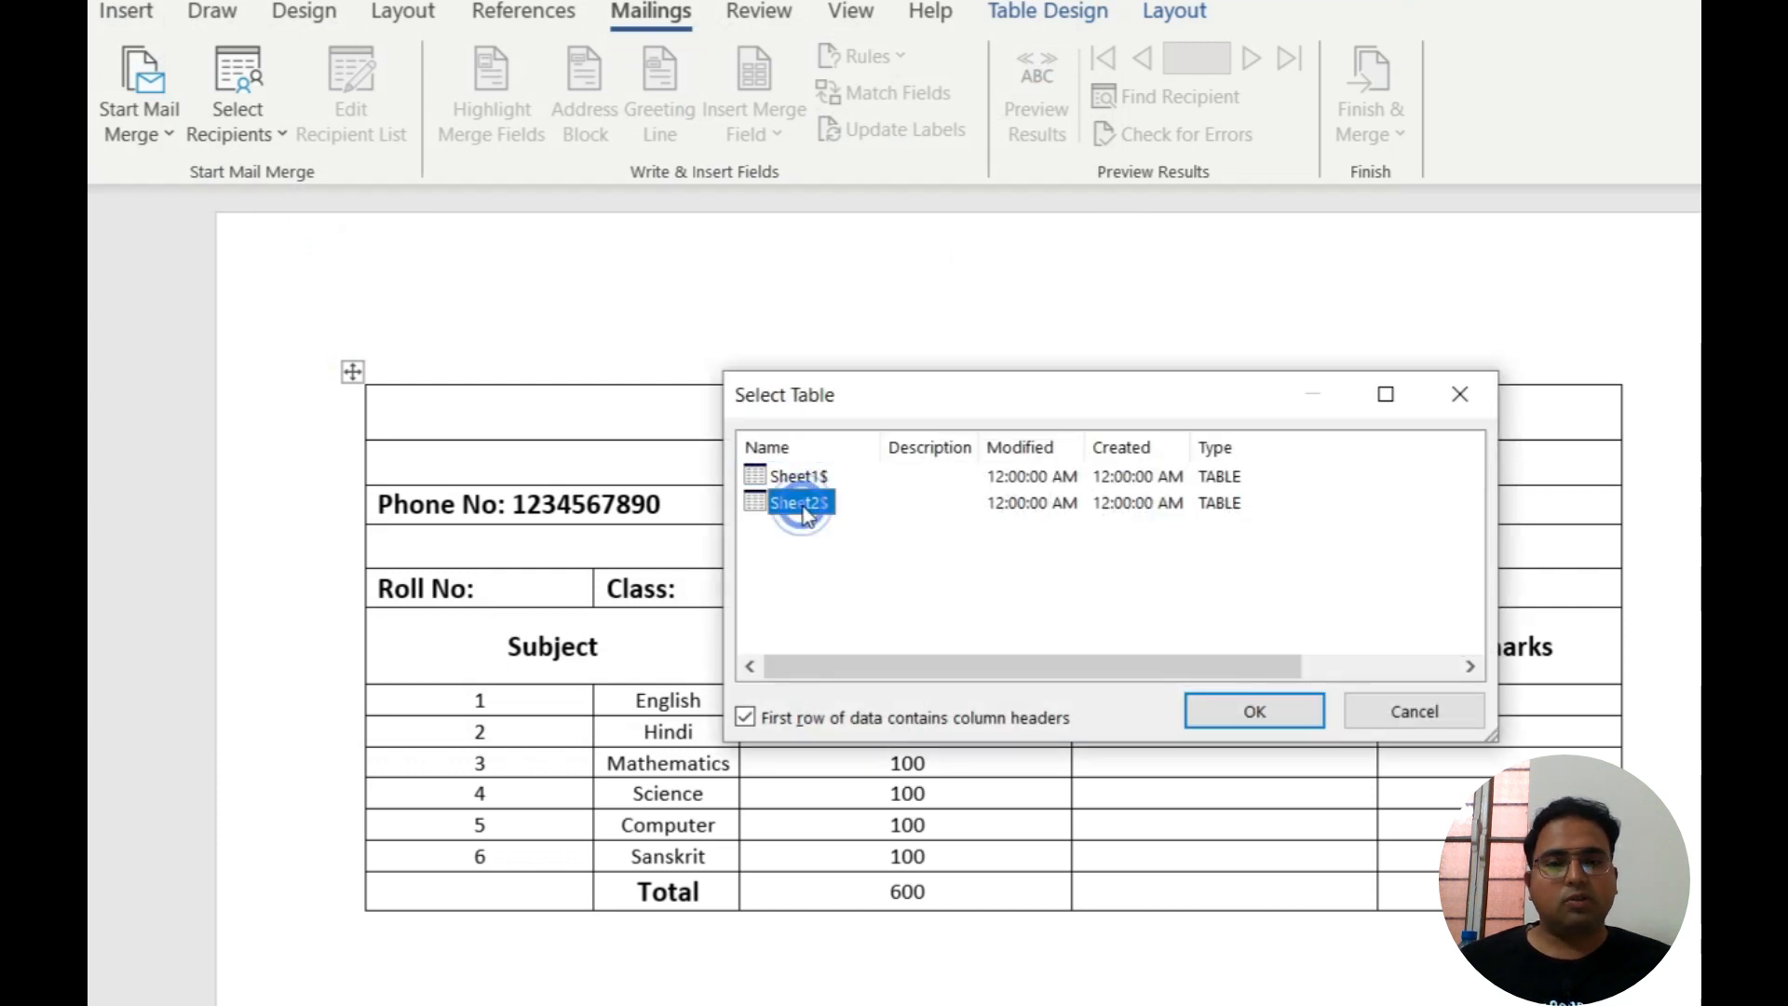
{"action": "left_click", "coordinate": [1224, 705]}
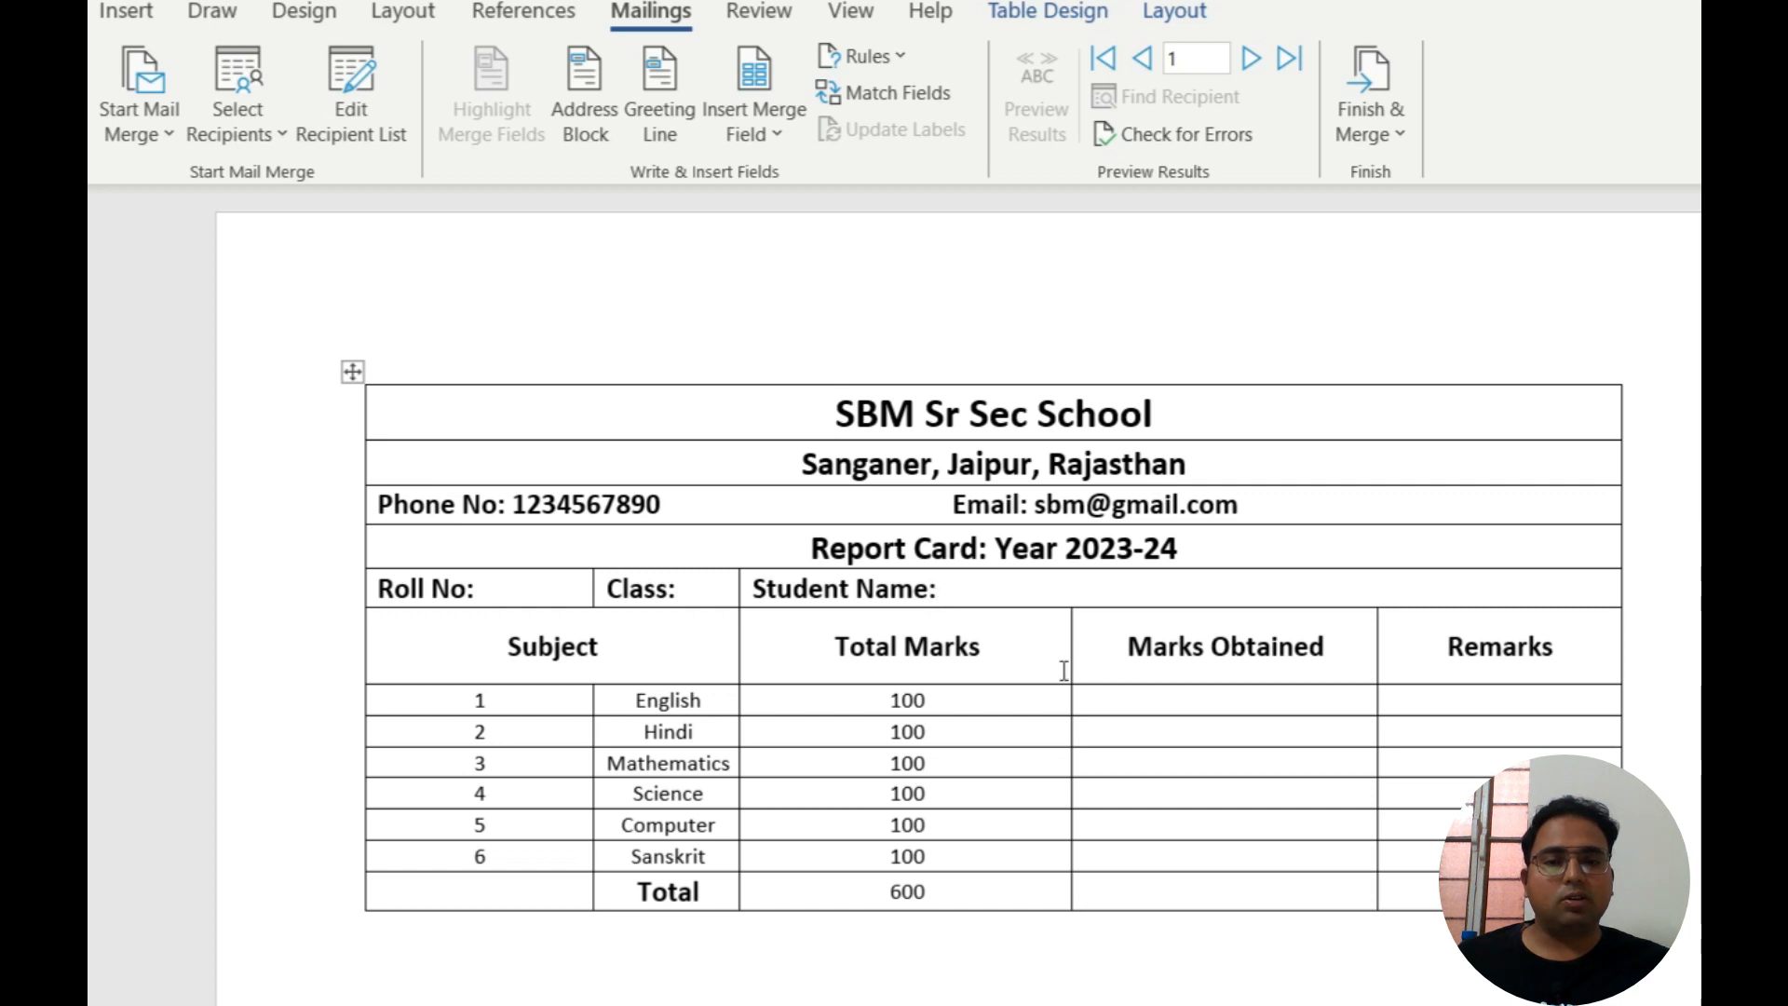
- Insert the Roll_No, Class and Name_ merge fields after the Roll No, Class and Student Name labels
{"action": "left_click", "coordinate": [505, 596]}
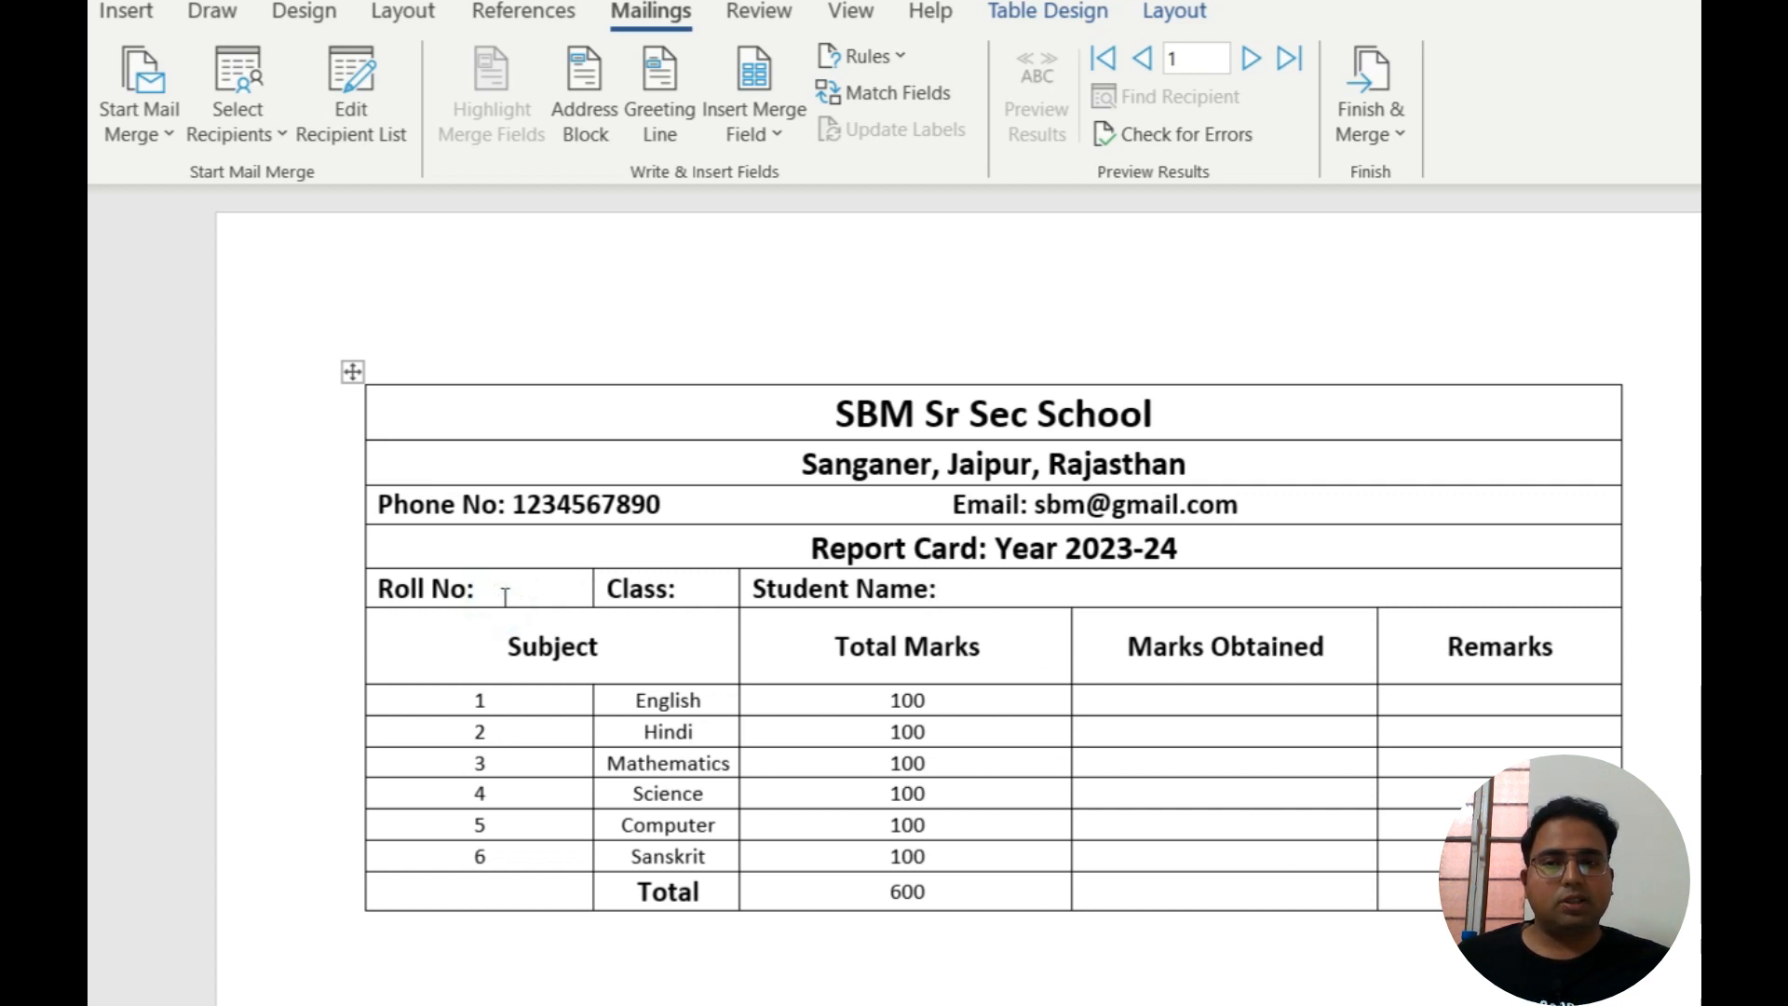
{"action": "left_click", "coordinate": [746, 131]}
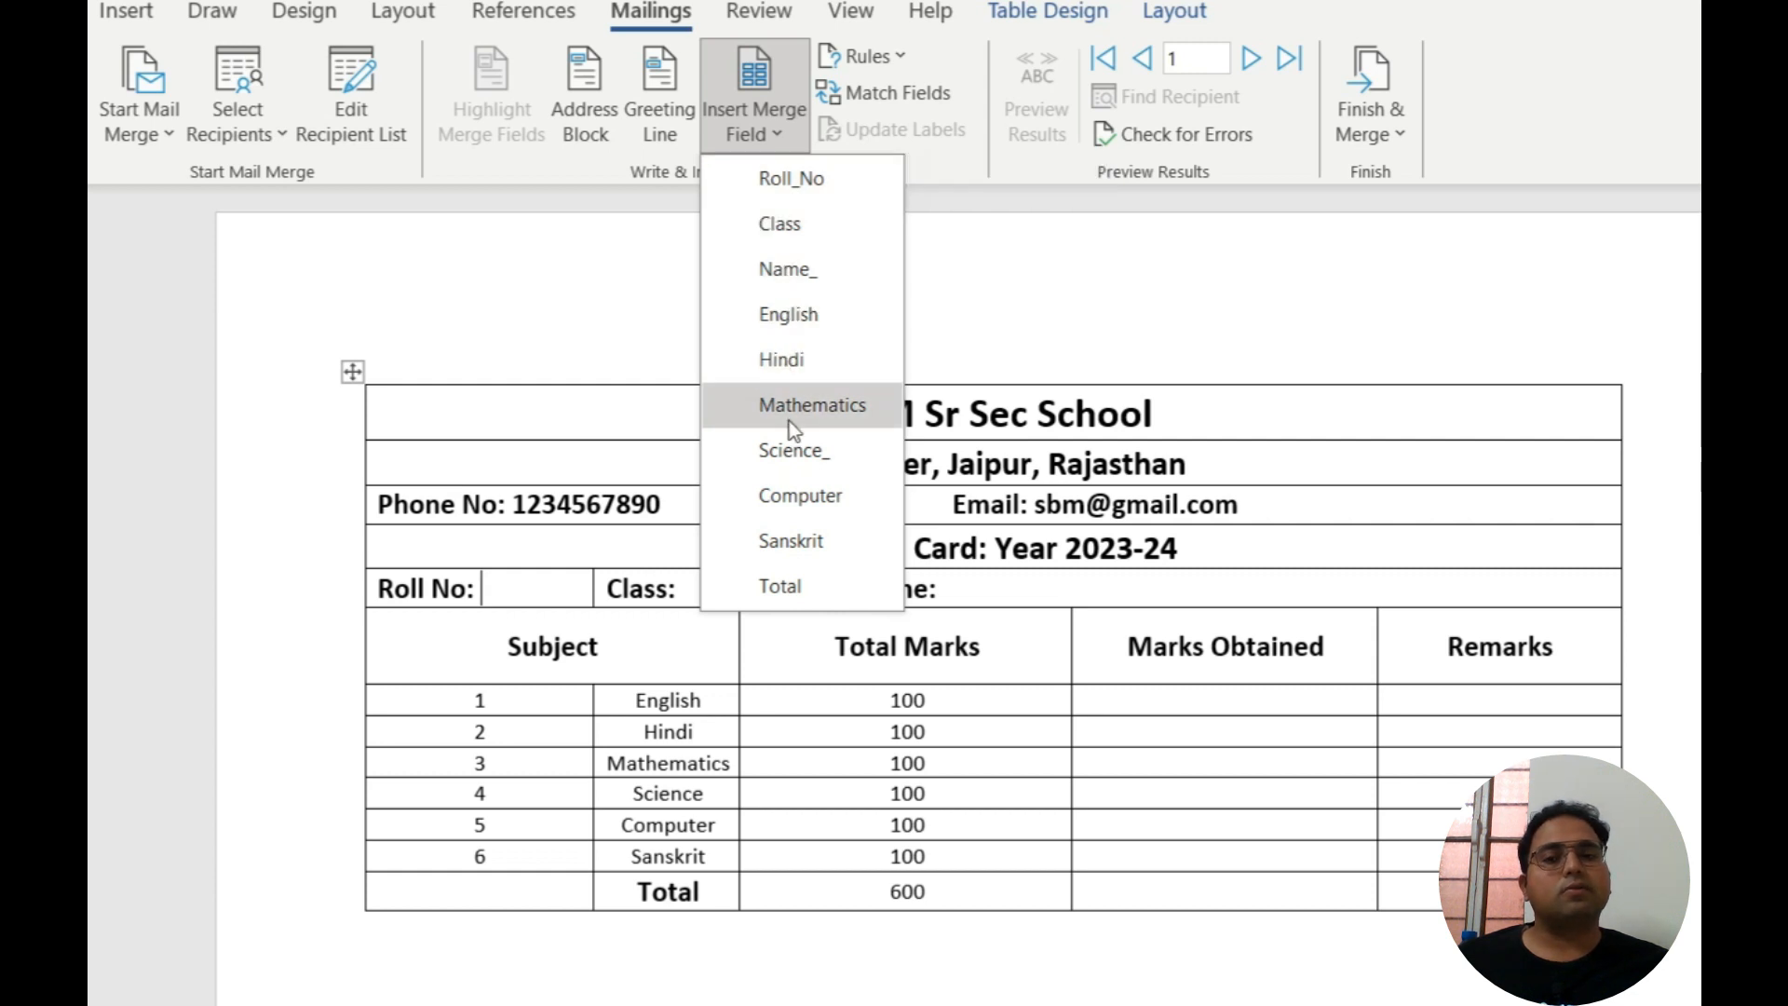
{"action": "left_click", "coordinate": [767, 181]}
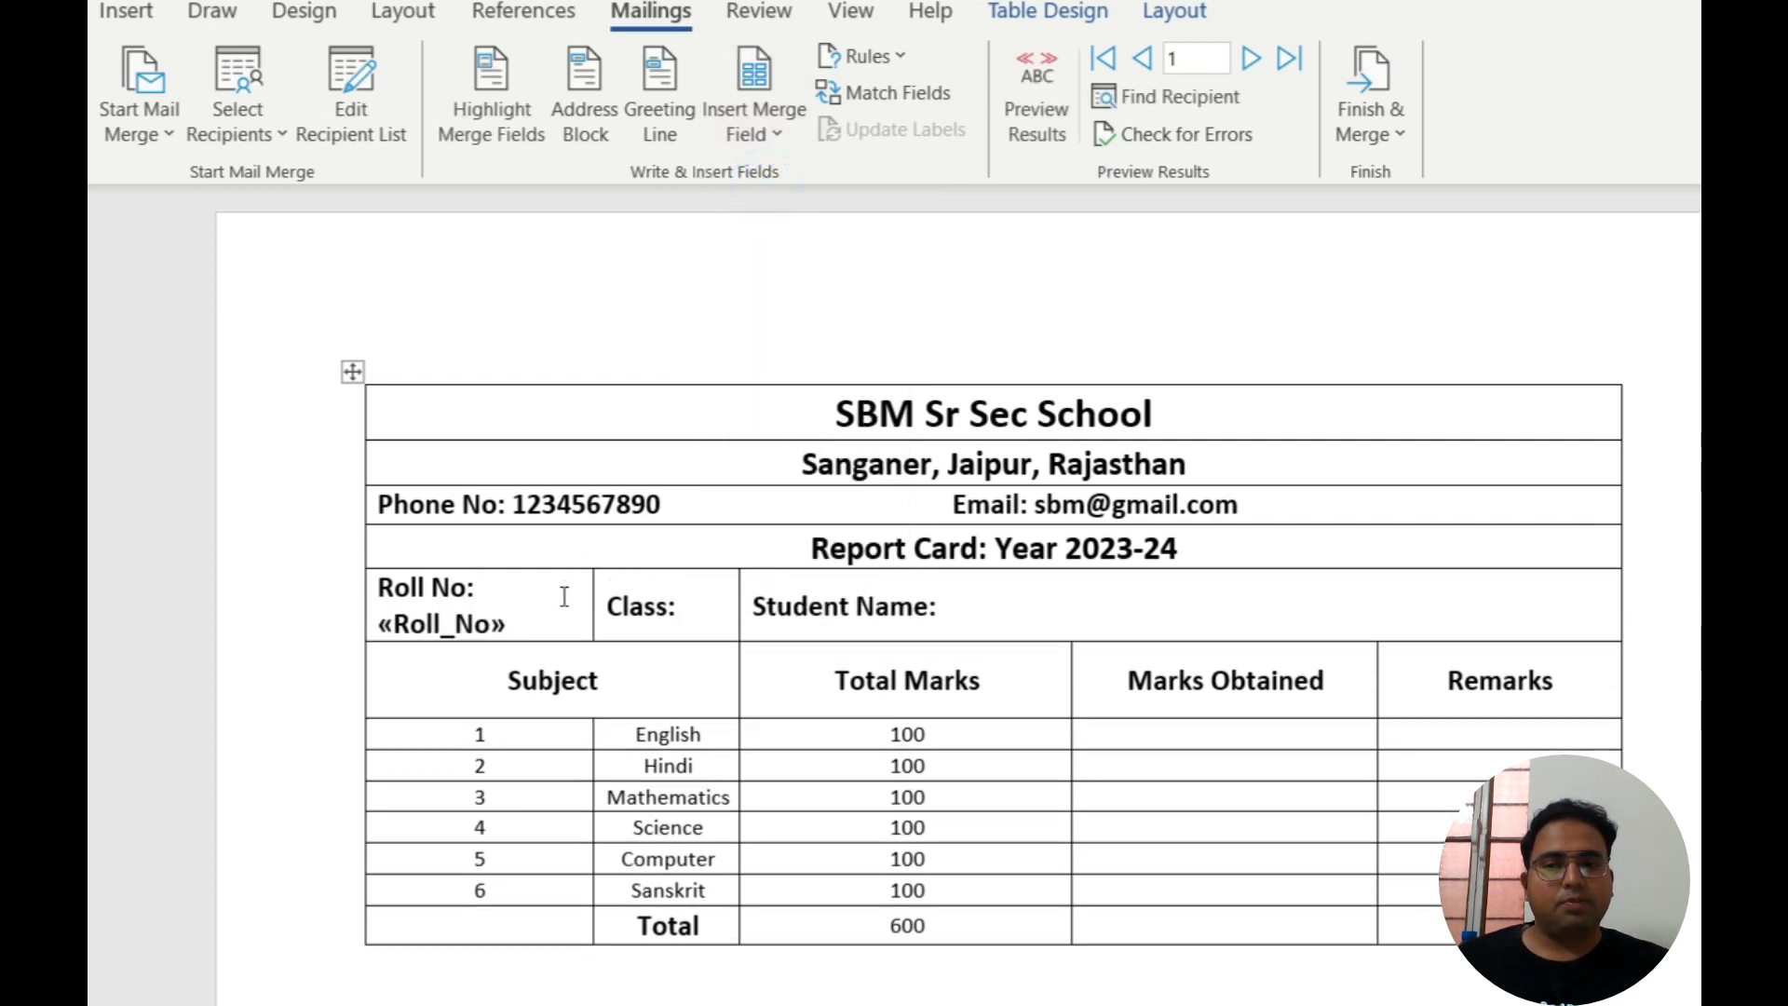
{"action": "left_click", "coordinate": [693, 610]}
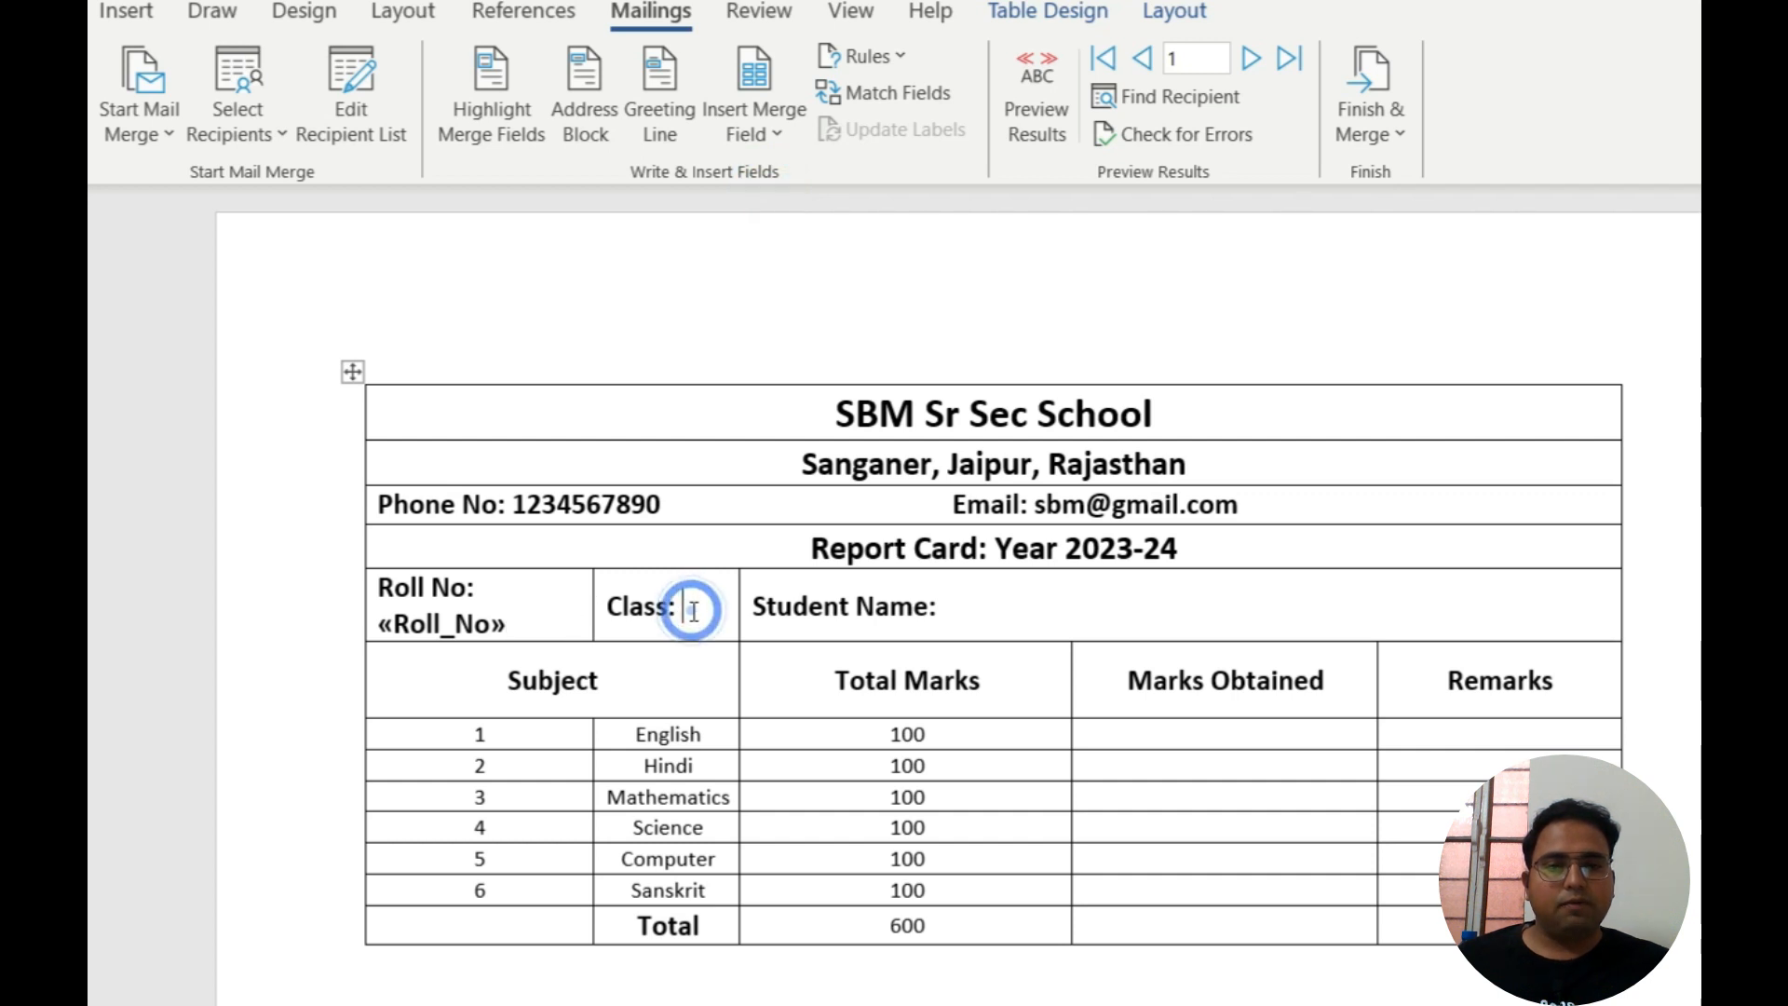
{"action": "left_click", "coordinate": [770, 131]}
{"action": "left_click", "coordinate": [760, 220]}
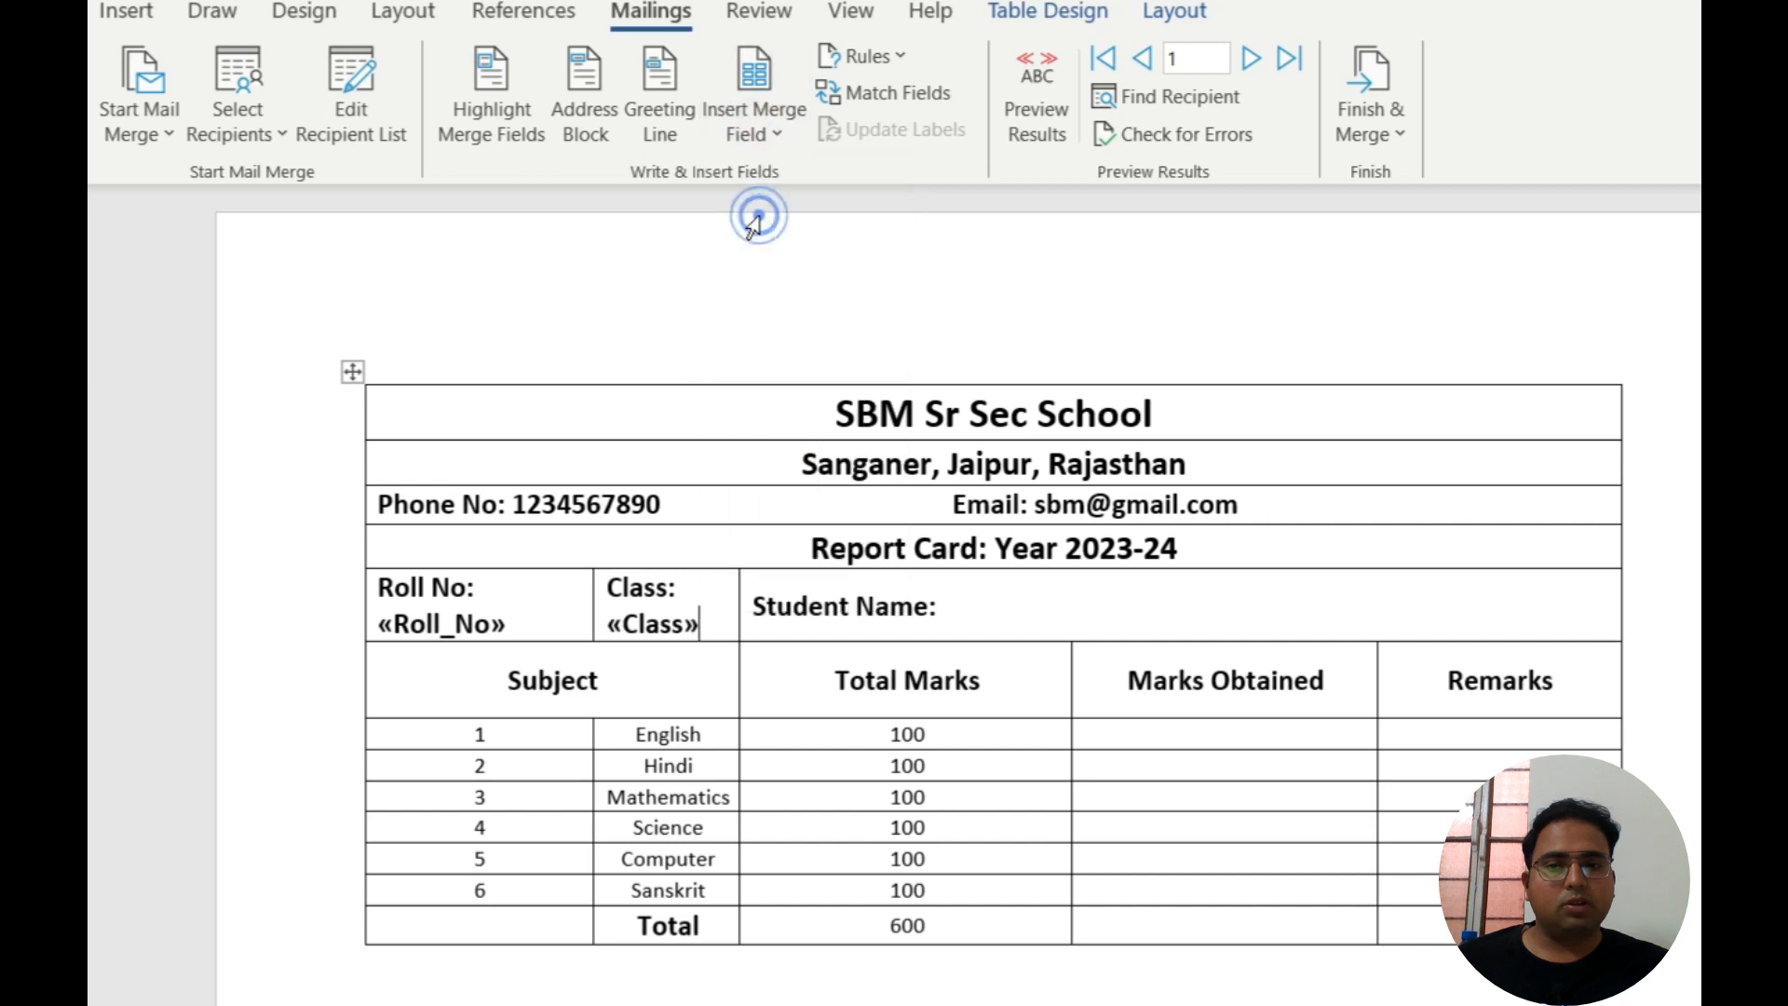
{"action": "left_click", "coordinate": [985, 615]}
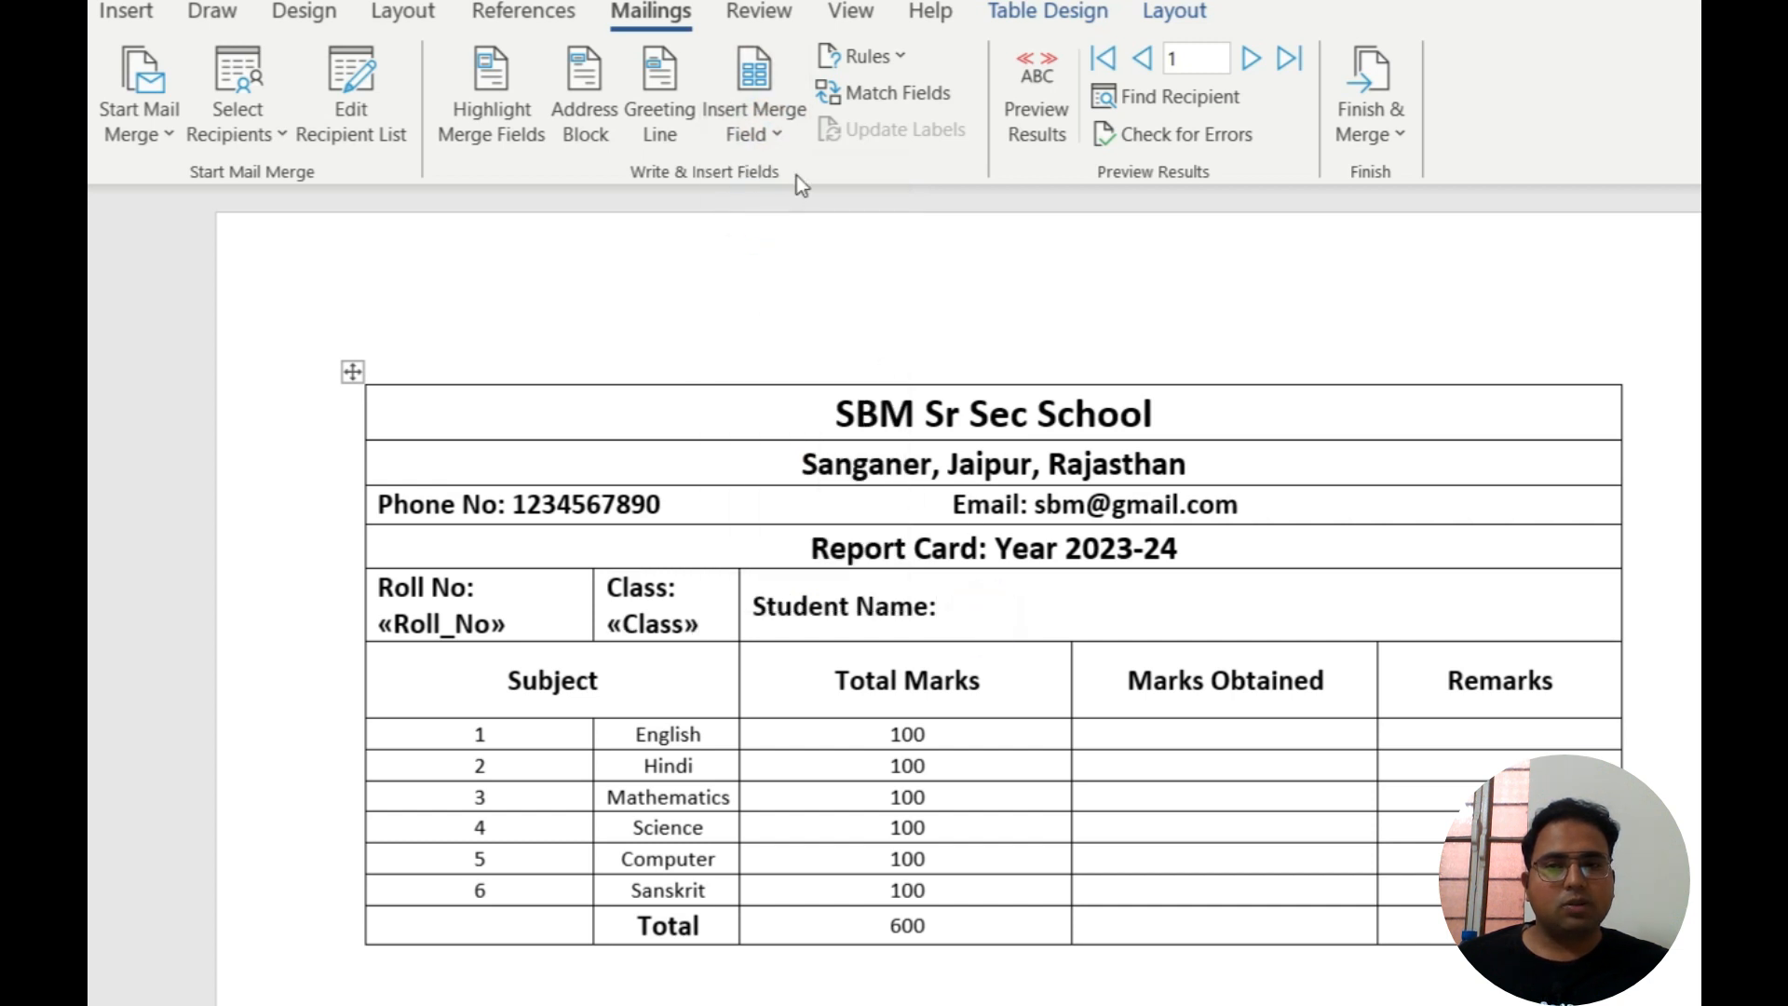
{"action": "left_click", "coordinate": [768, 136]}
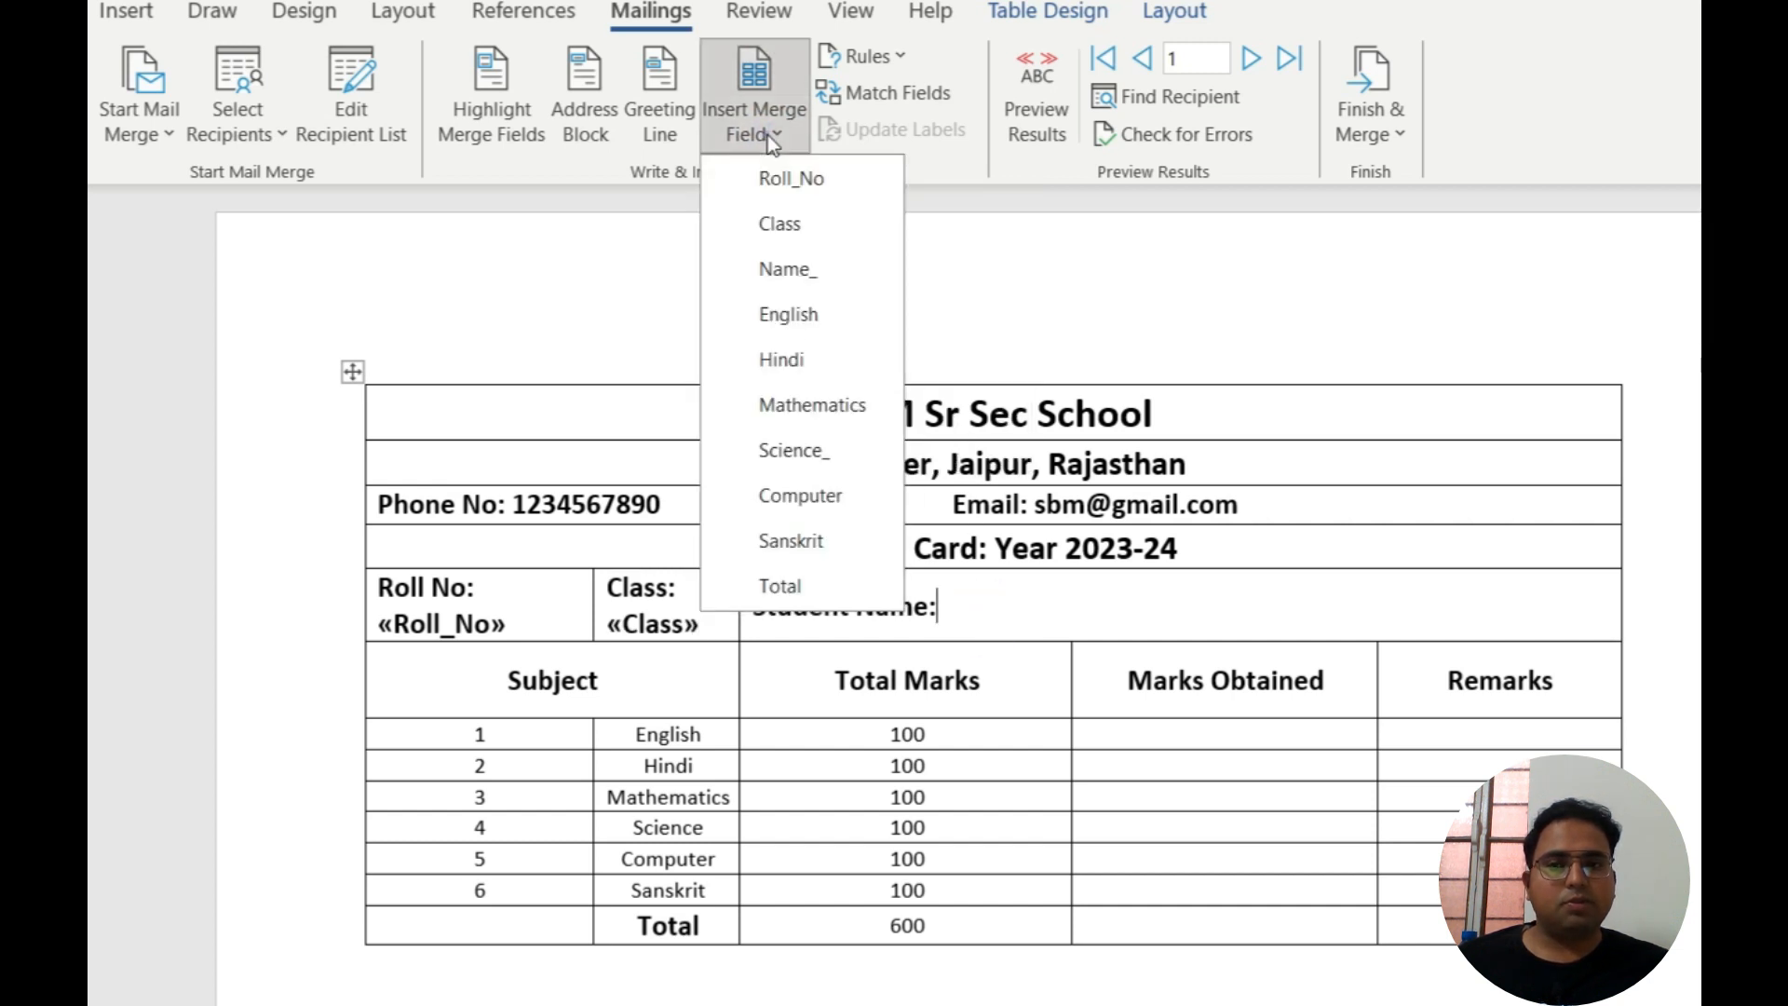
{"action": "left_click", "coordinate": [787, 278]}
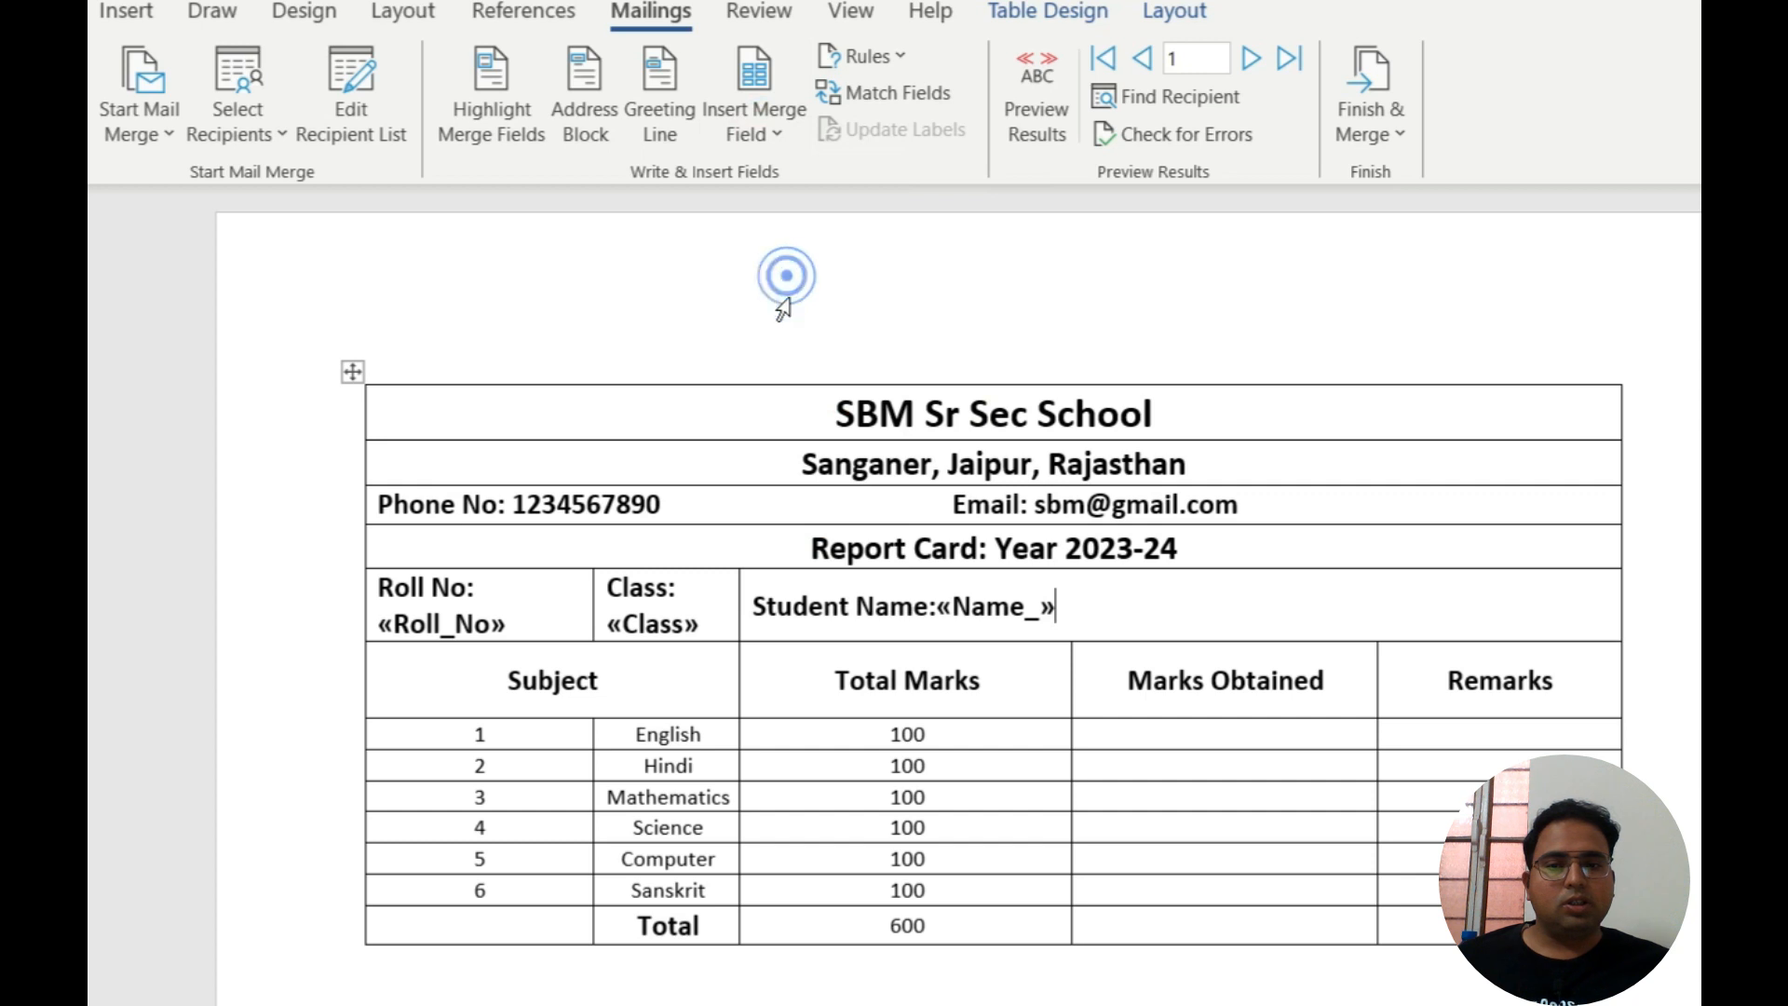
- Insert the English, Hindi and Mathematics merge fields in the matching Marks Obtained cells
{"action": "left_click", "coordinate": [1125, 730]}
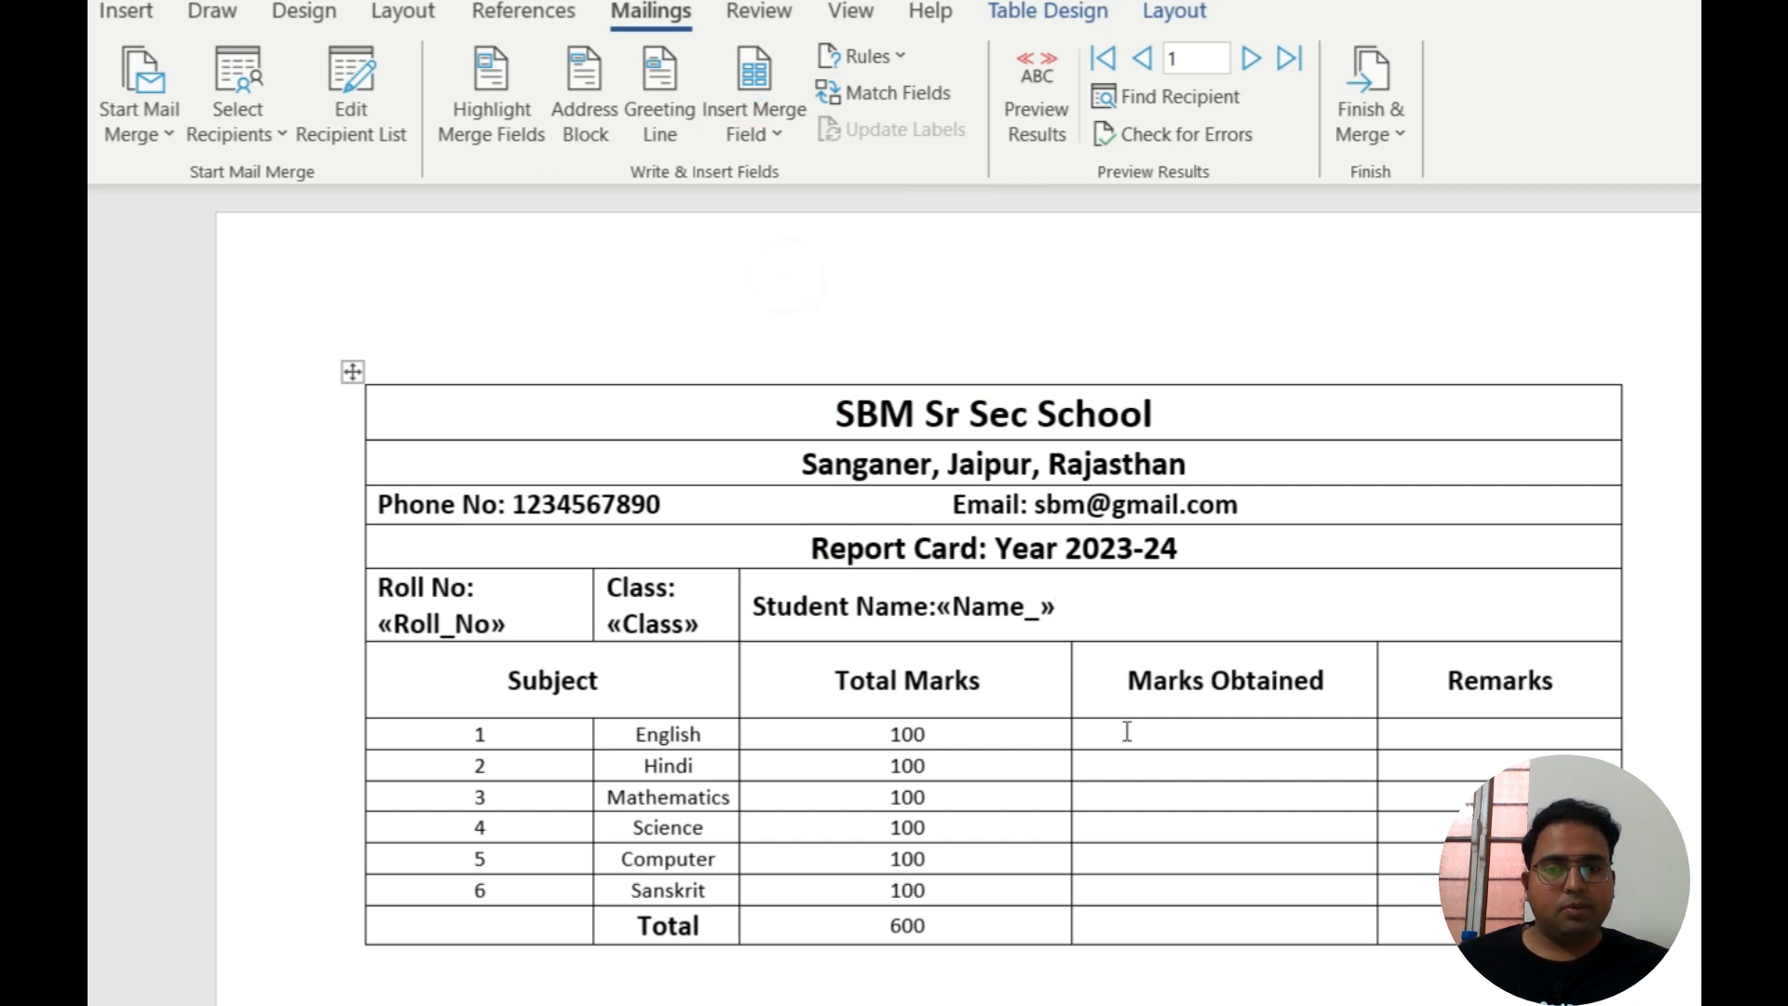
{"action": "left_click", "coordinate": [756, 117]}
{"action": "left_click", "coordinate": [767, 318]}
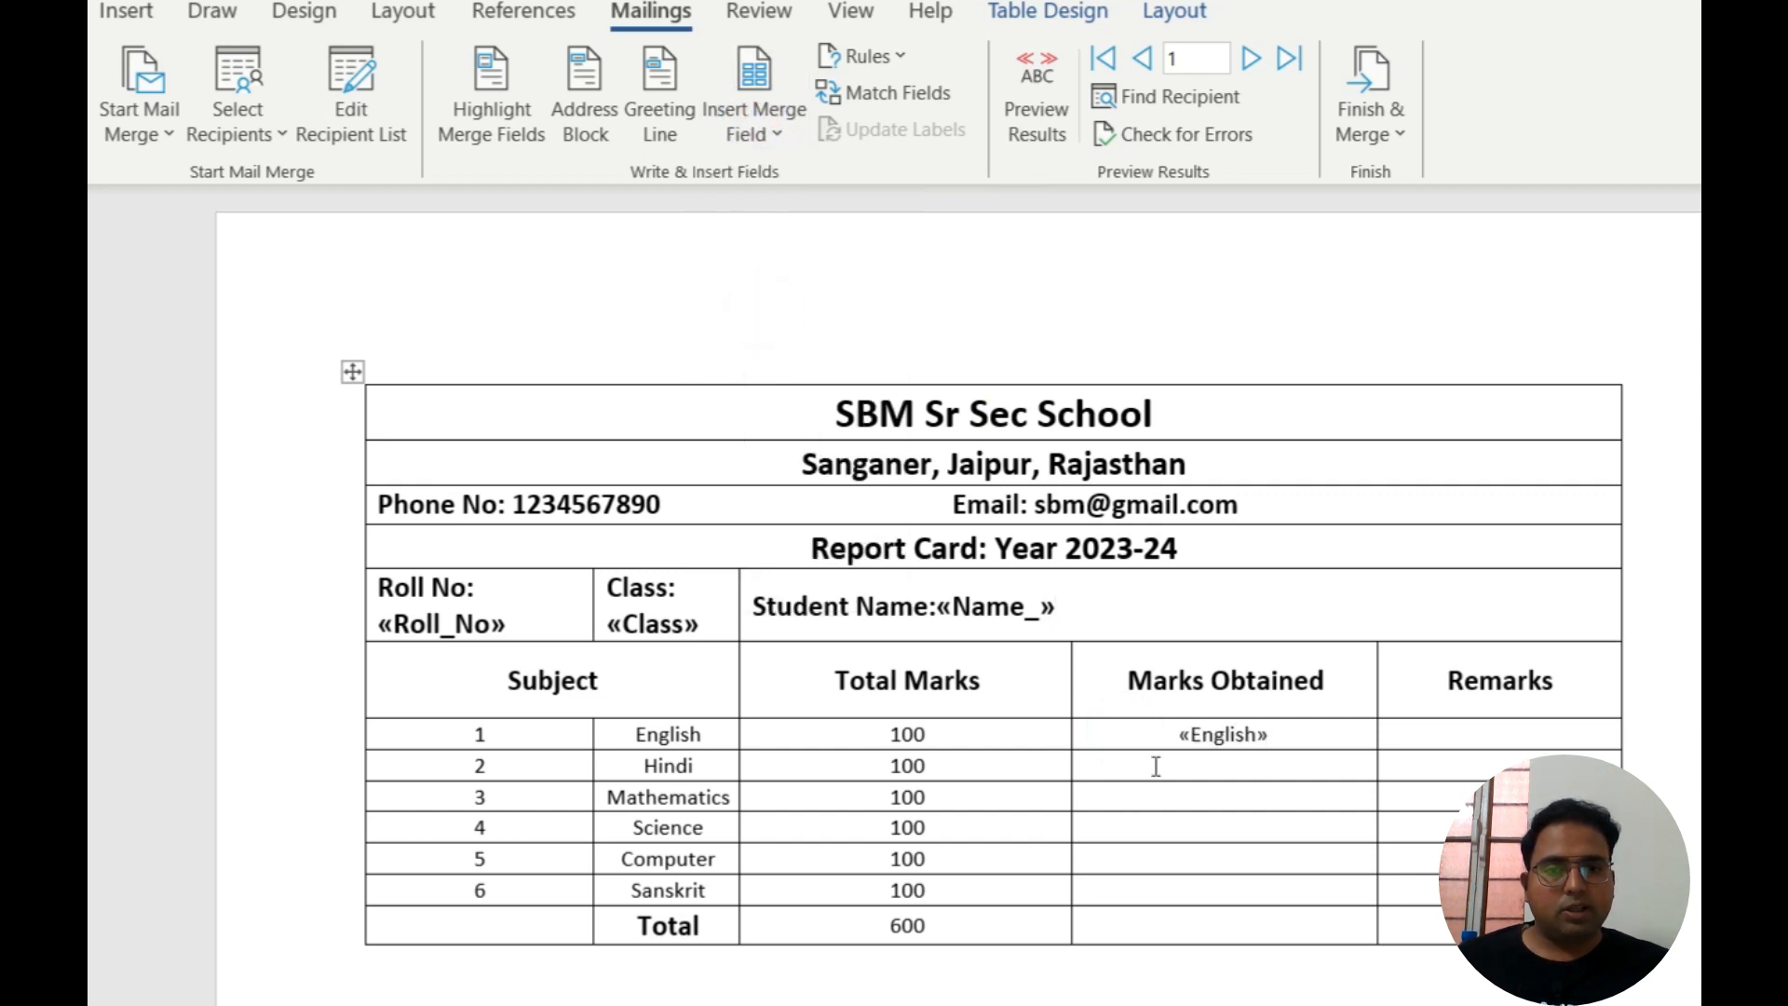
{"action": "left_click", "coordinate": [772, 149]}
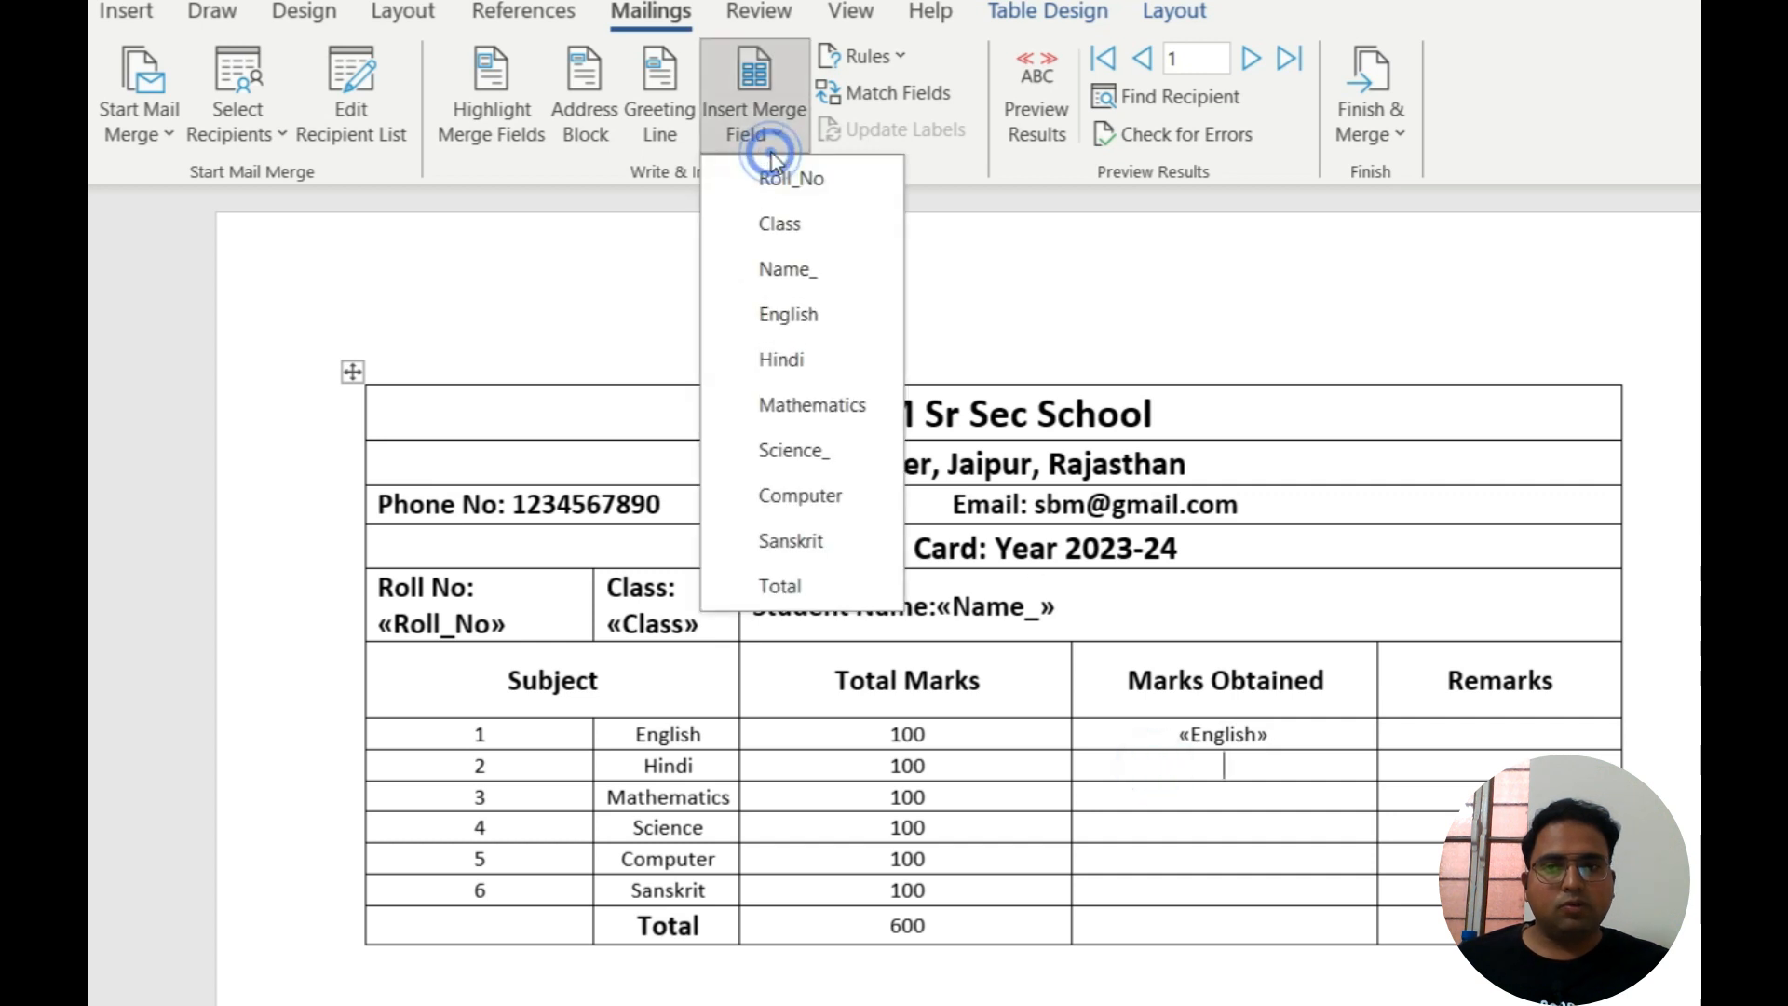
{"action": "left_click", "coordinate": [783, 360]}
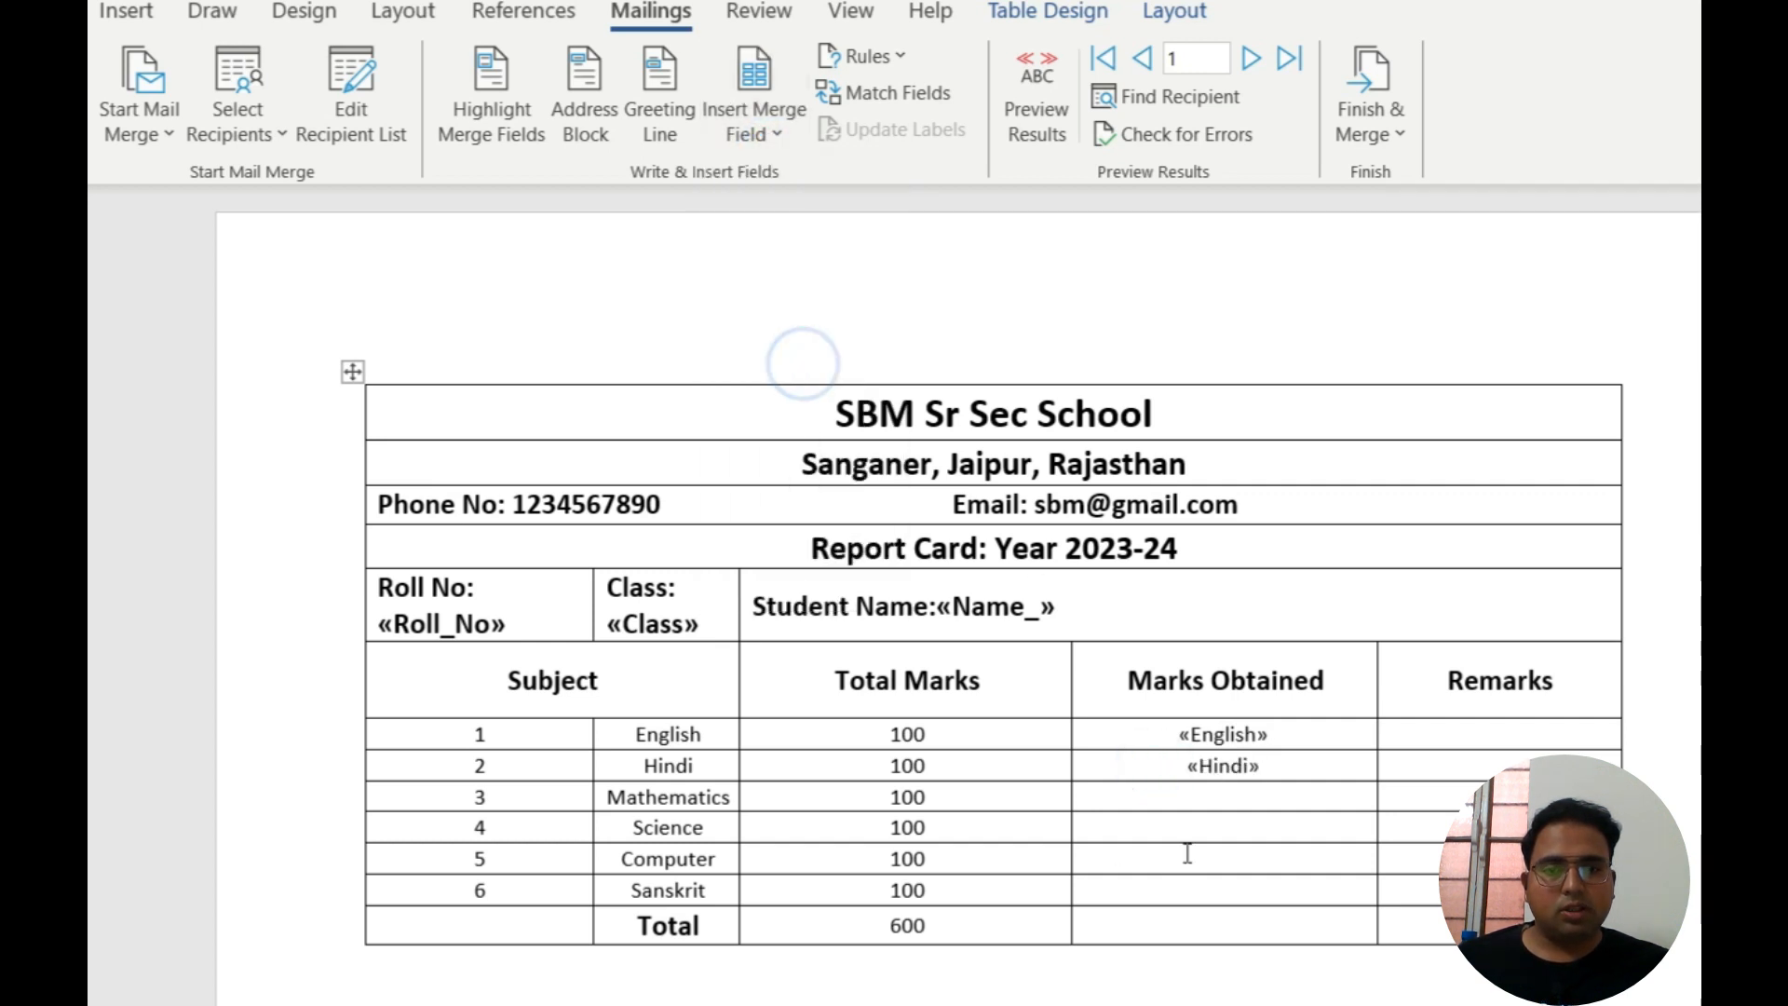
{"action": "left_click", "coordinate": [1169, 796]}
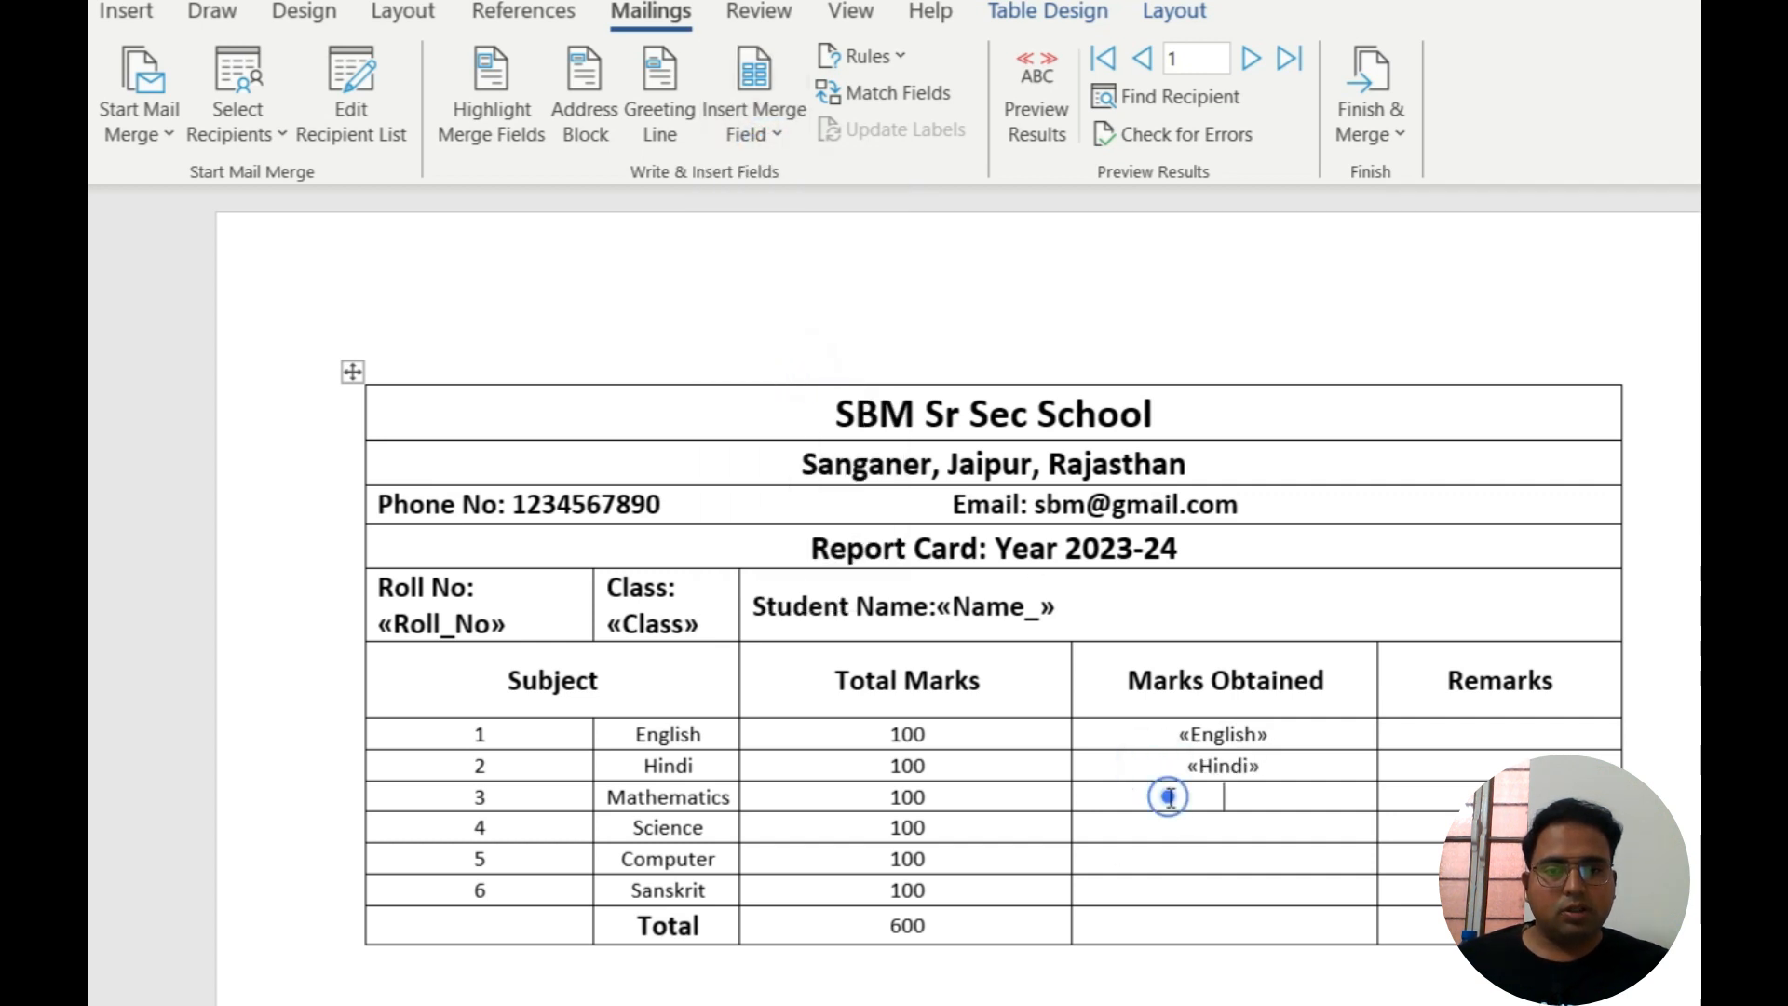
{"action": "left_click", "coordinate": [742, 140]}
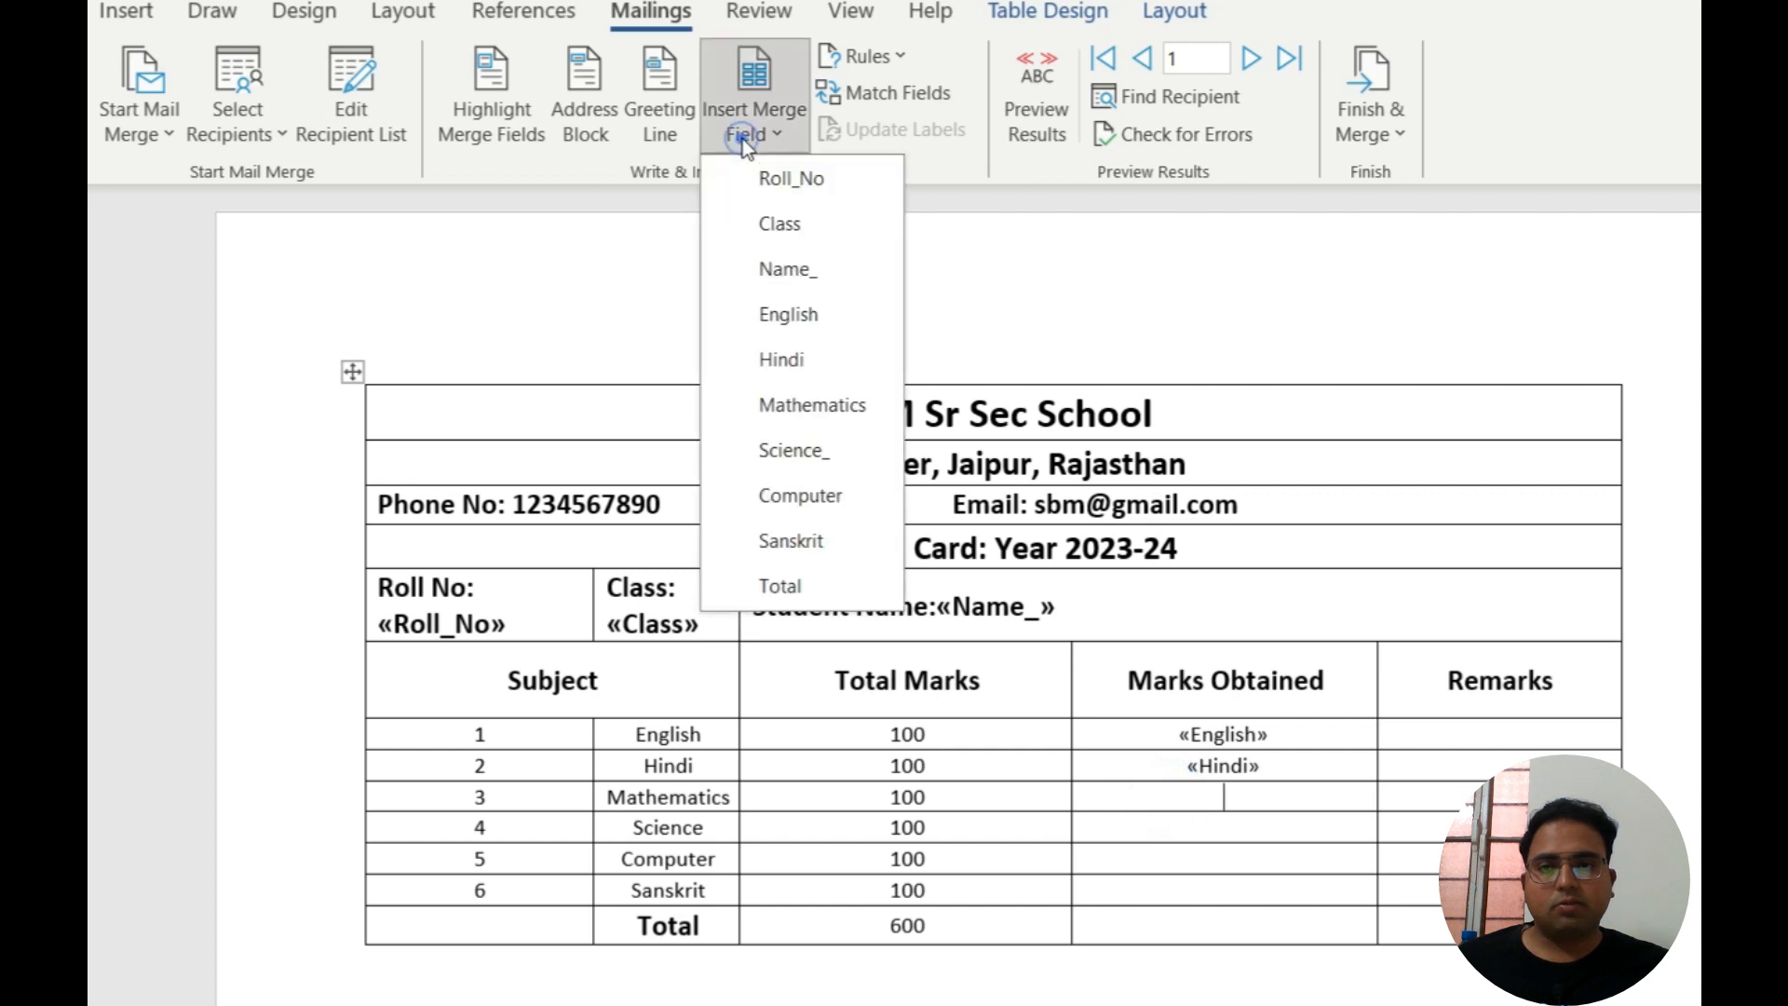
{"action": "left_click", "coordinate": [792, 419]}
- Insert the Science_, Computer and Sanskrit merge fields in the Marks Obtained cells of their subject rows
{"action": "left_click", "coordinate": [1152, 831]}
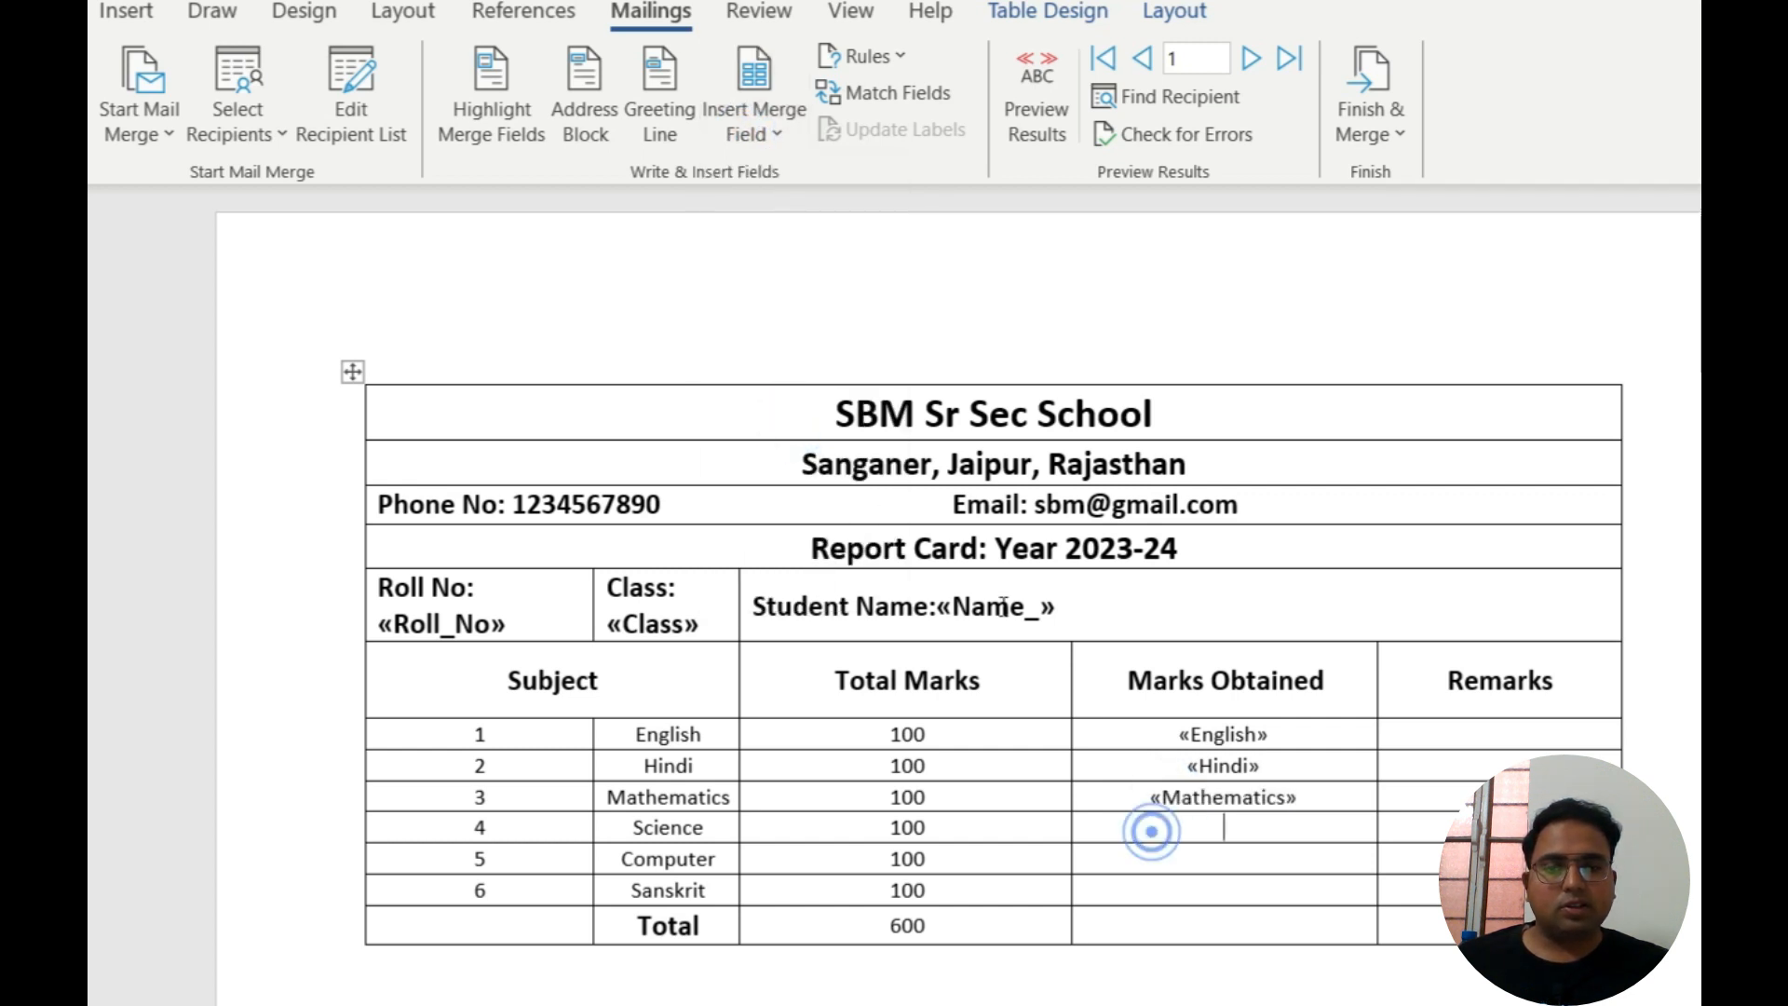
{"action": "left_click", "coordinate": [768, 138]}
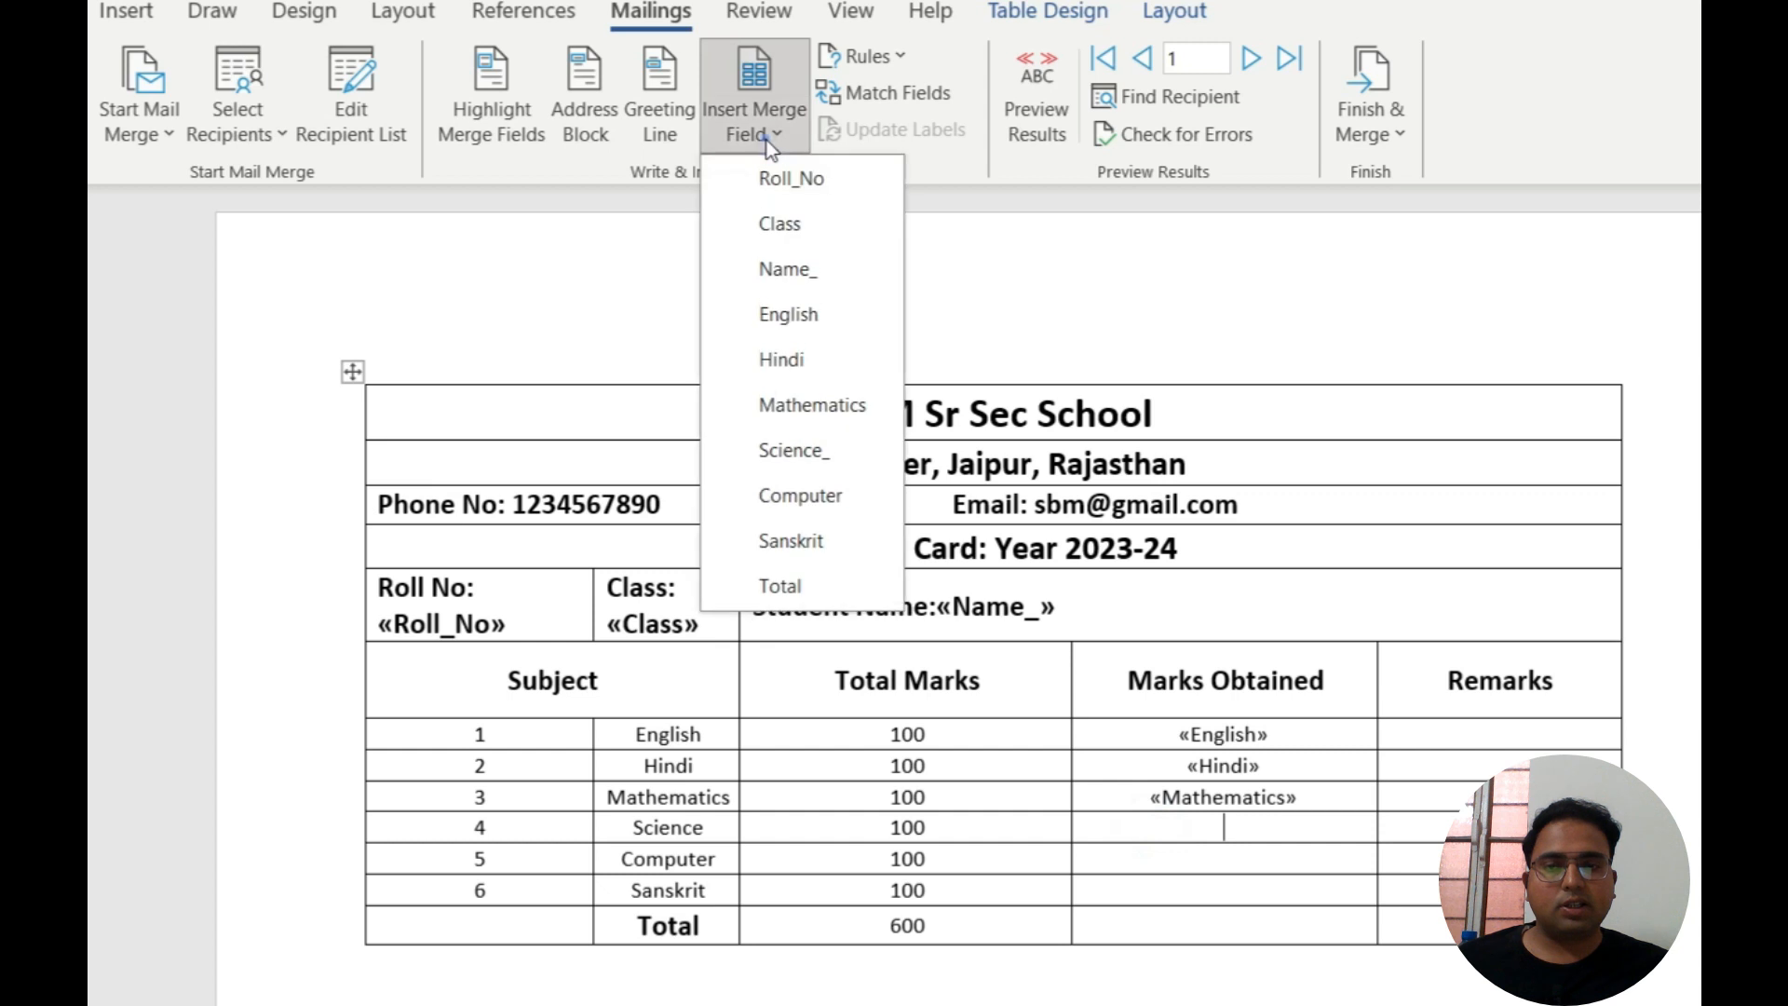
{"action": "left_click", "coordinate": [853, 460]}
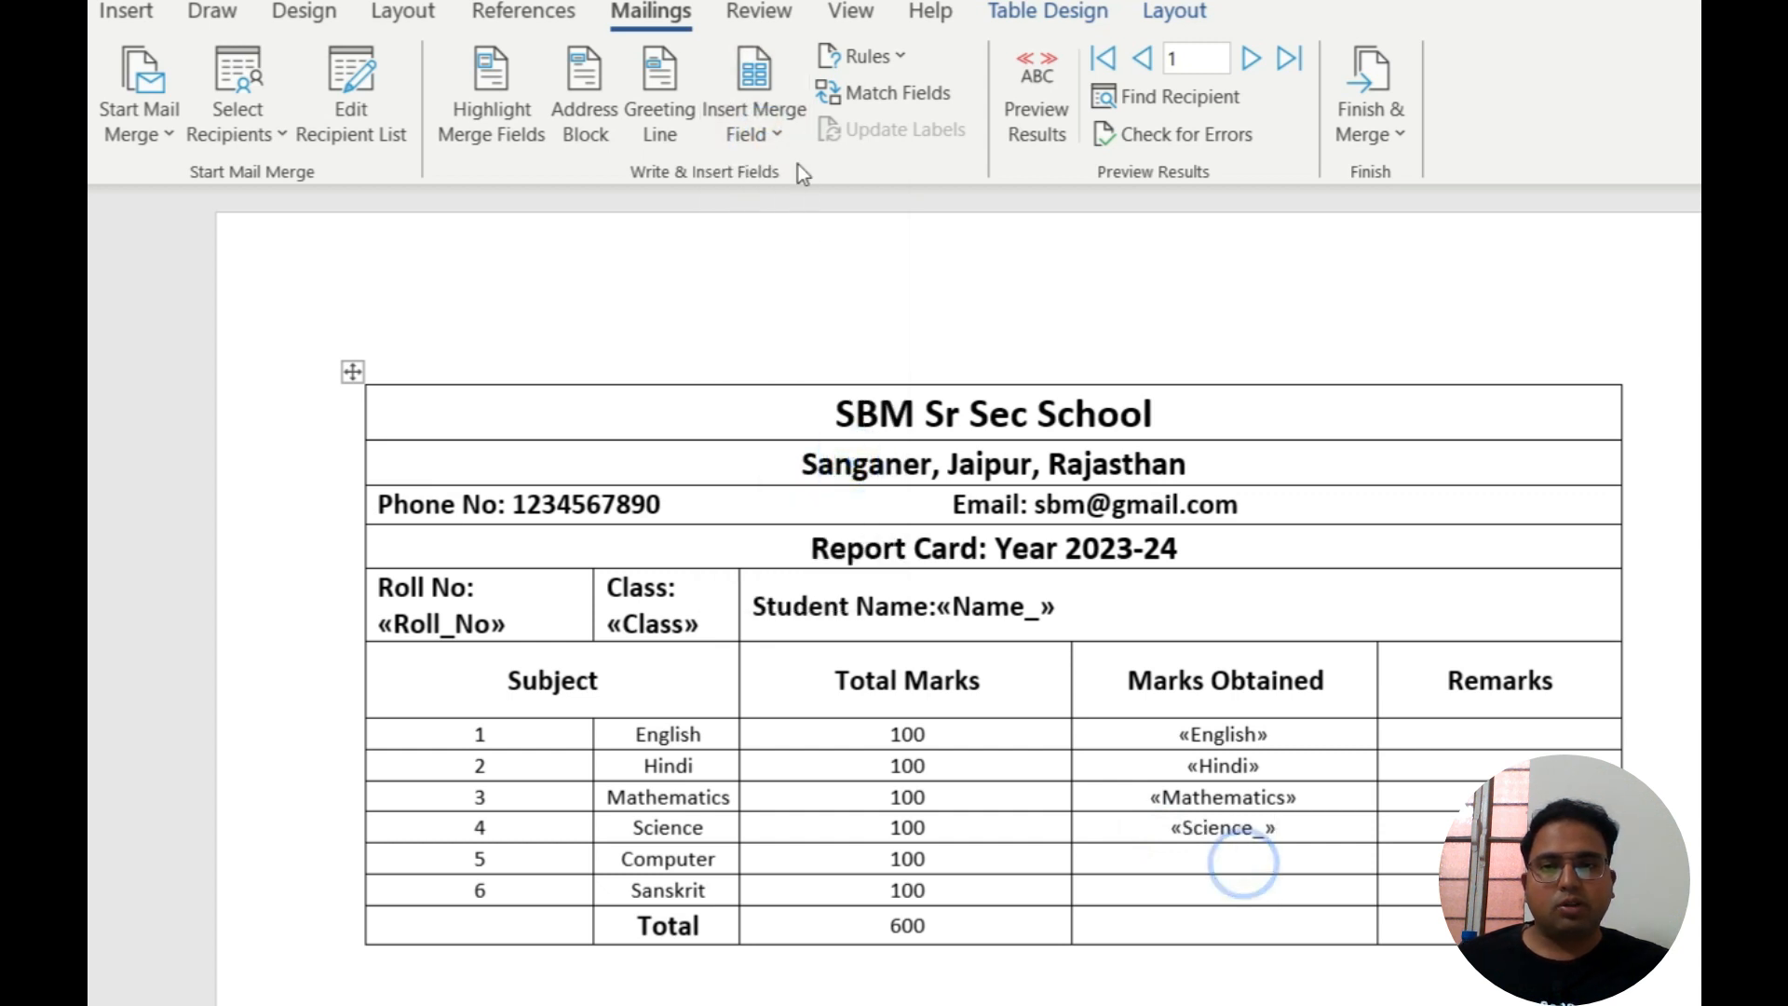
{"action": "left_click", "coordinate": [749, 136]}
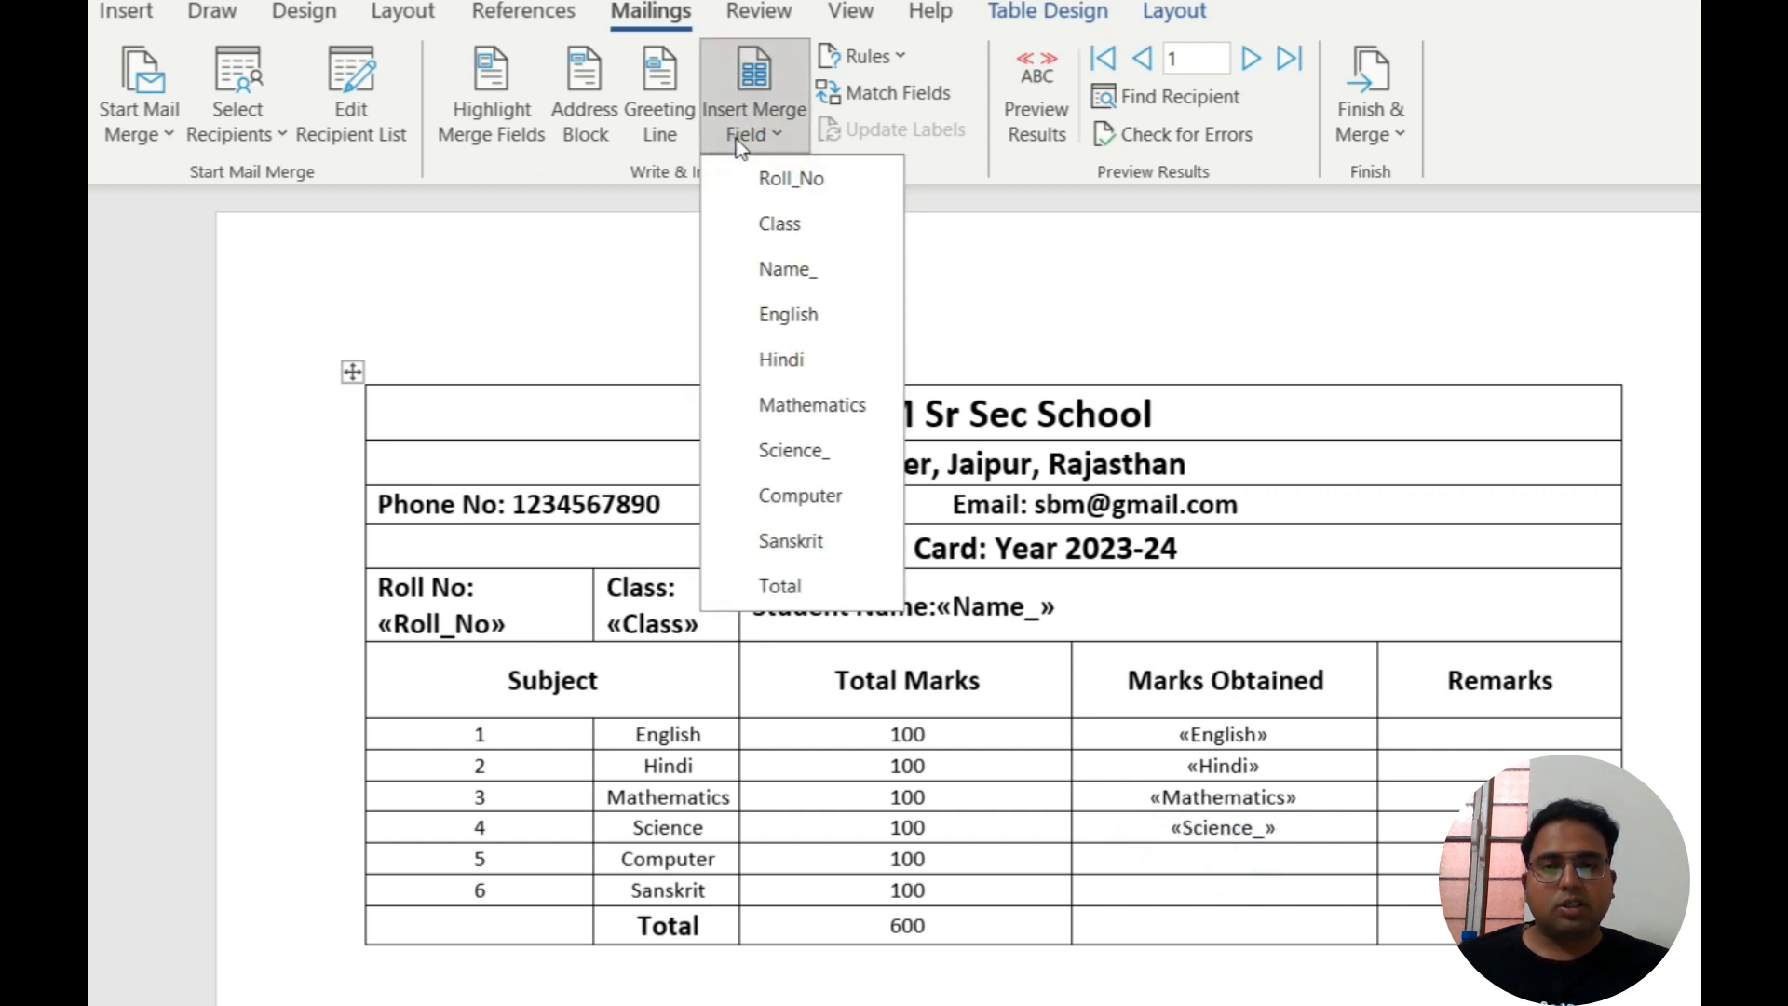
{"action": "left_click", "coordinate": [797, 496]}
{"action": "left_click", "coordinate": [1141, 890]}
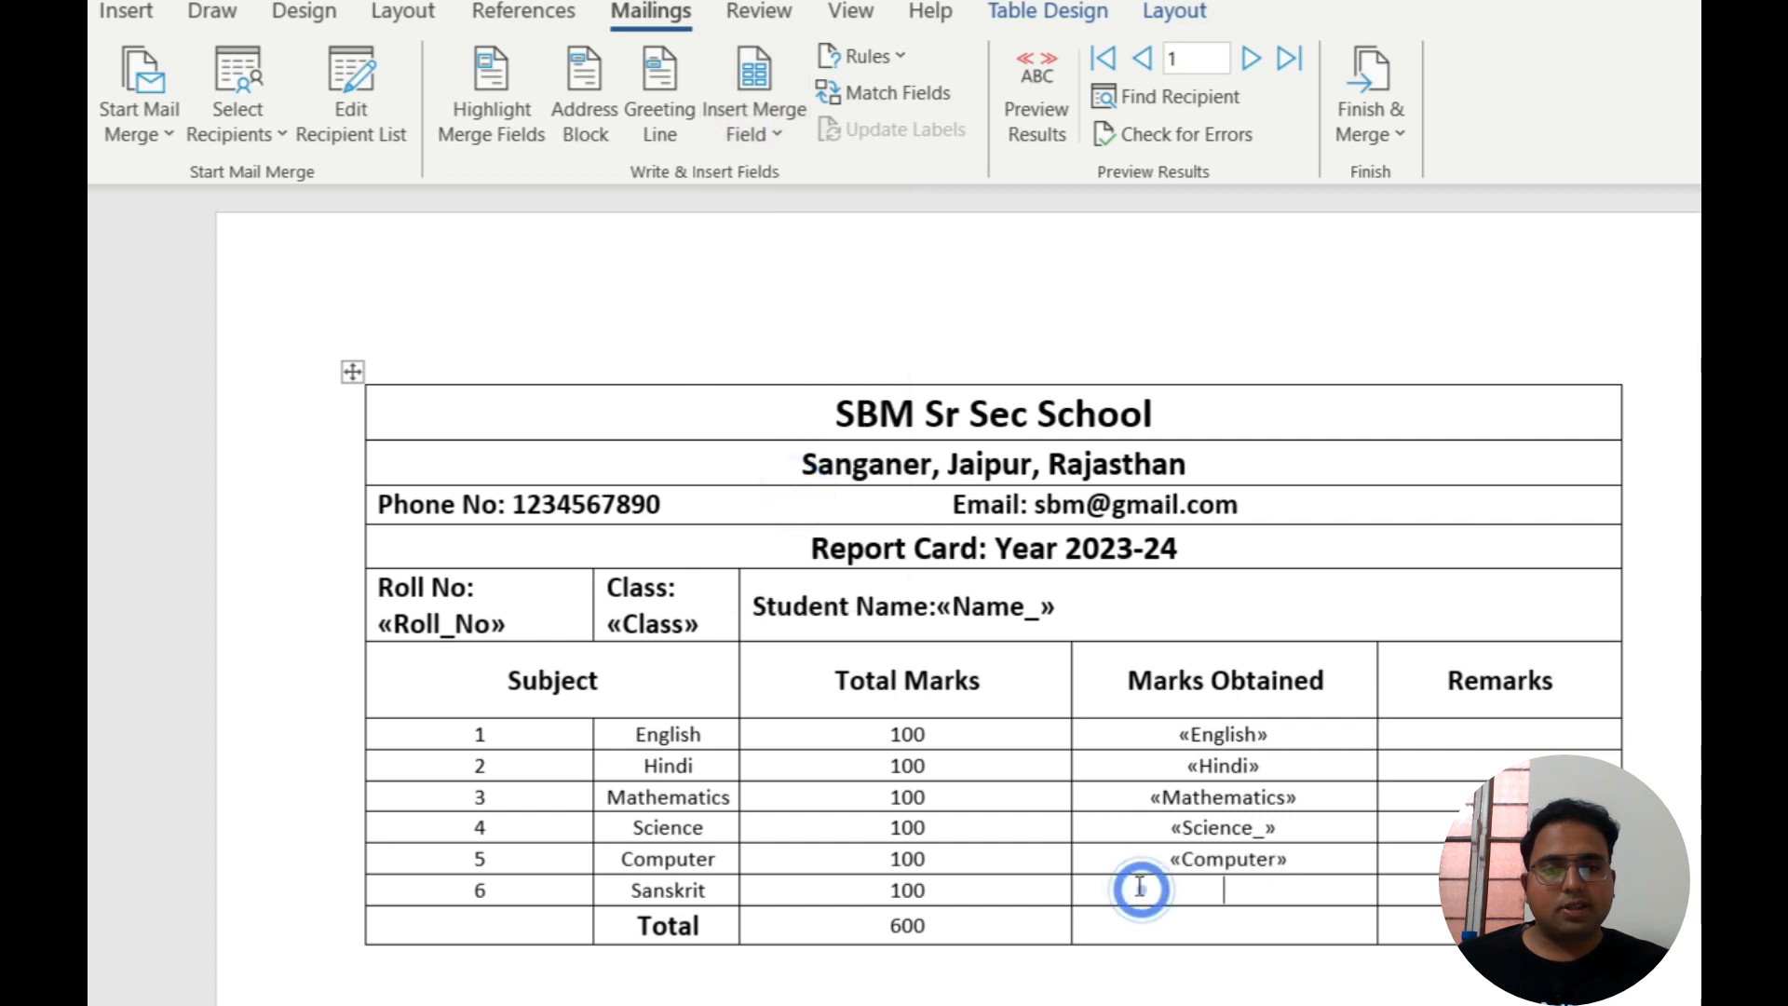
{"action": "left_click", "coordinate": [756, 140]}
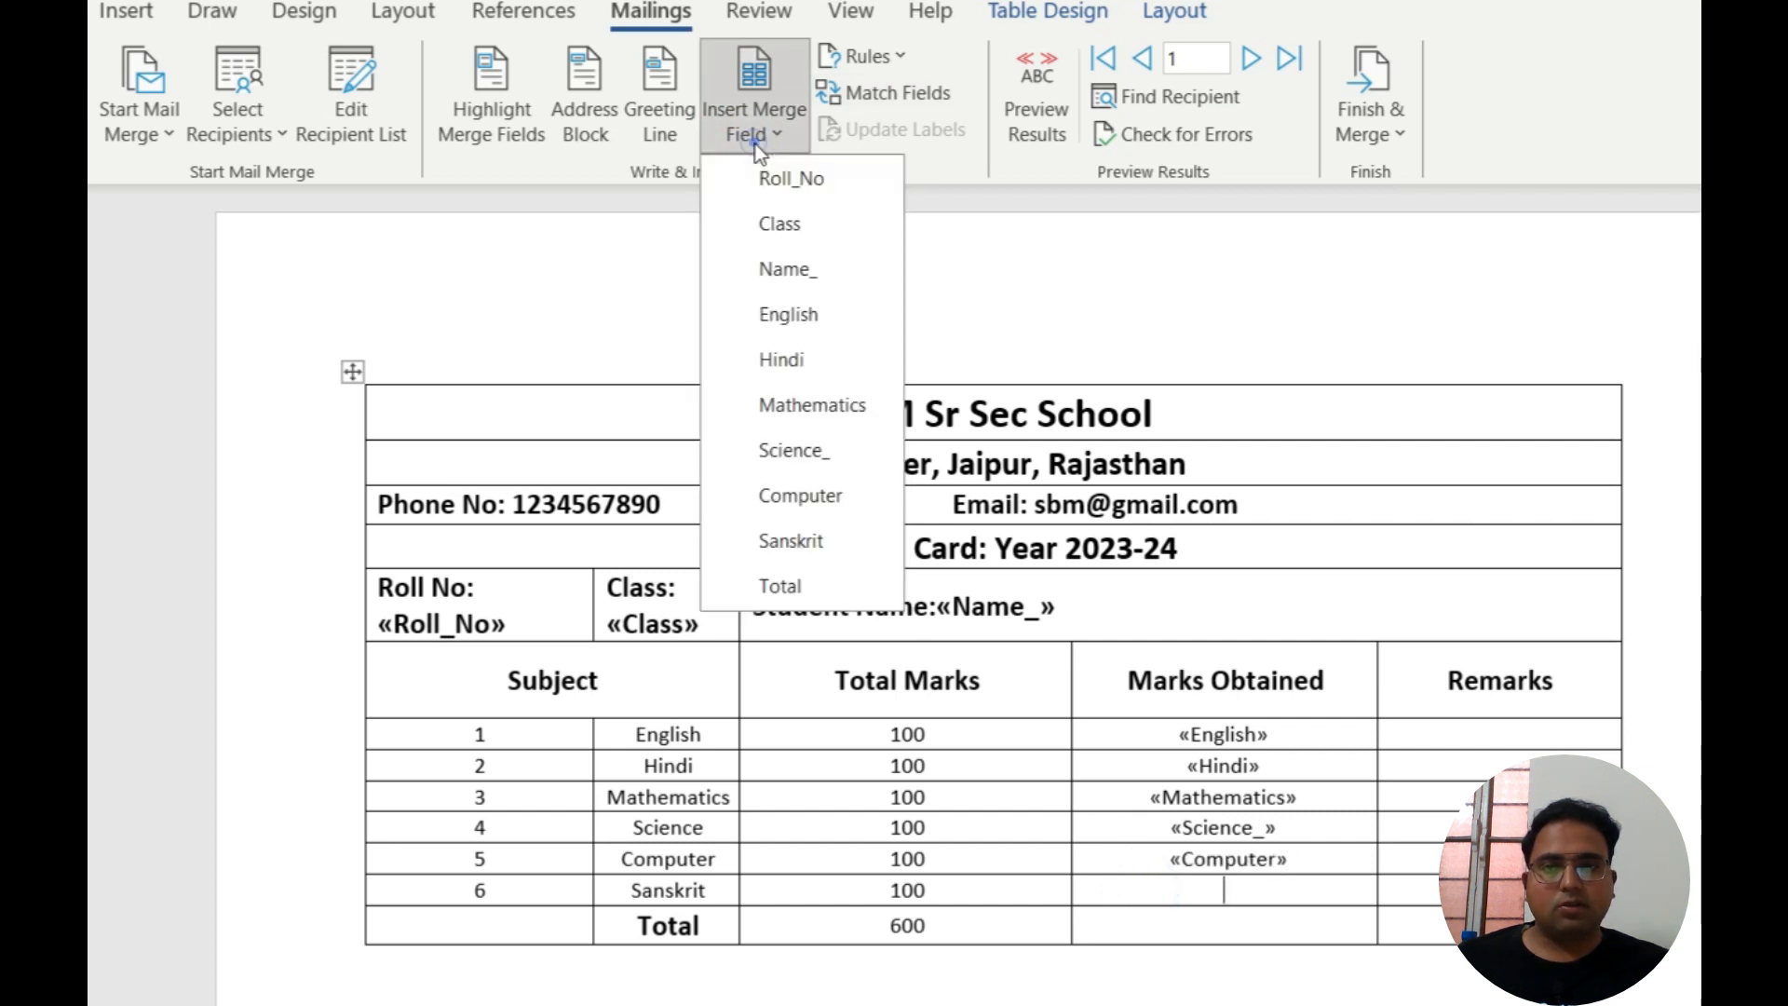
{"action": "left_click", "coordinate": [807, 540]}
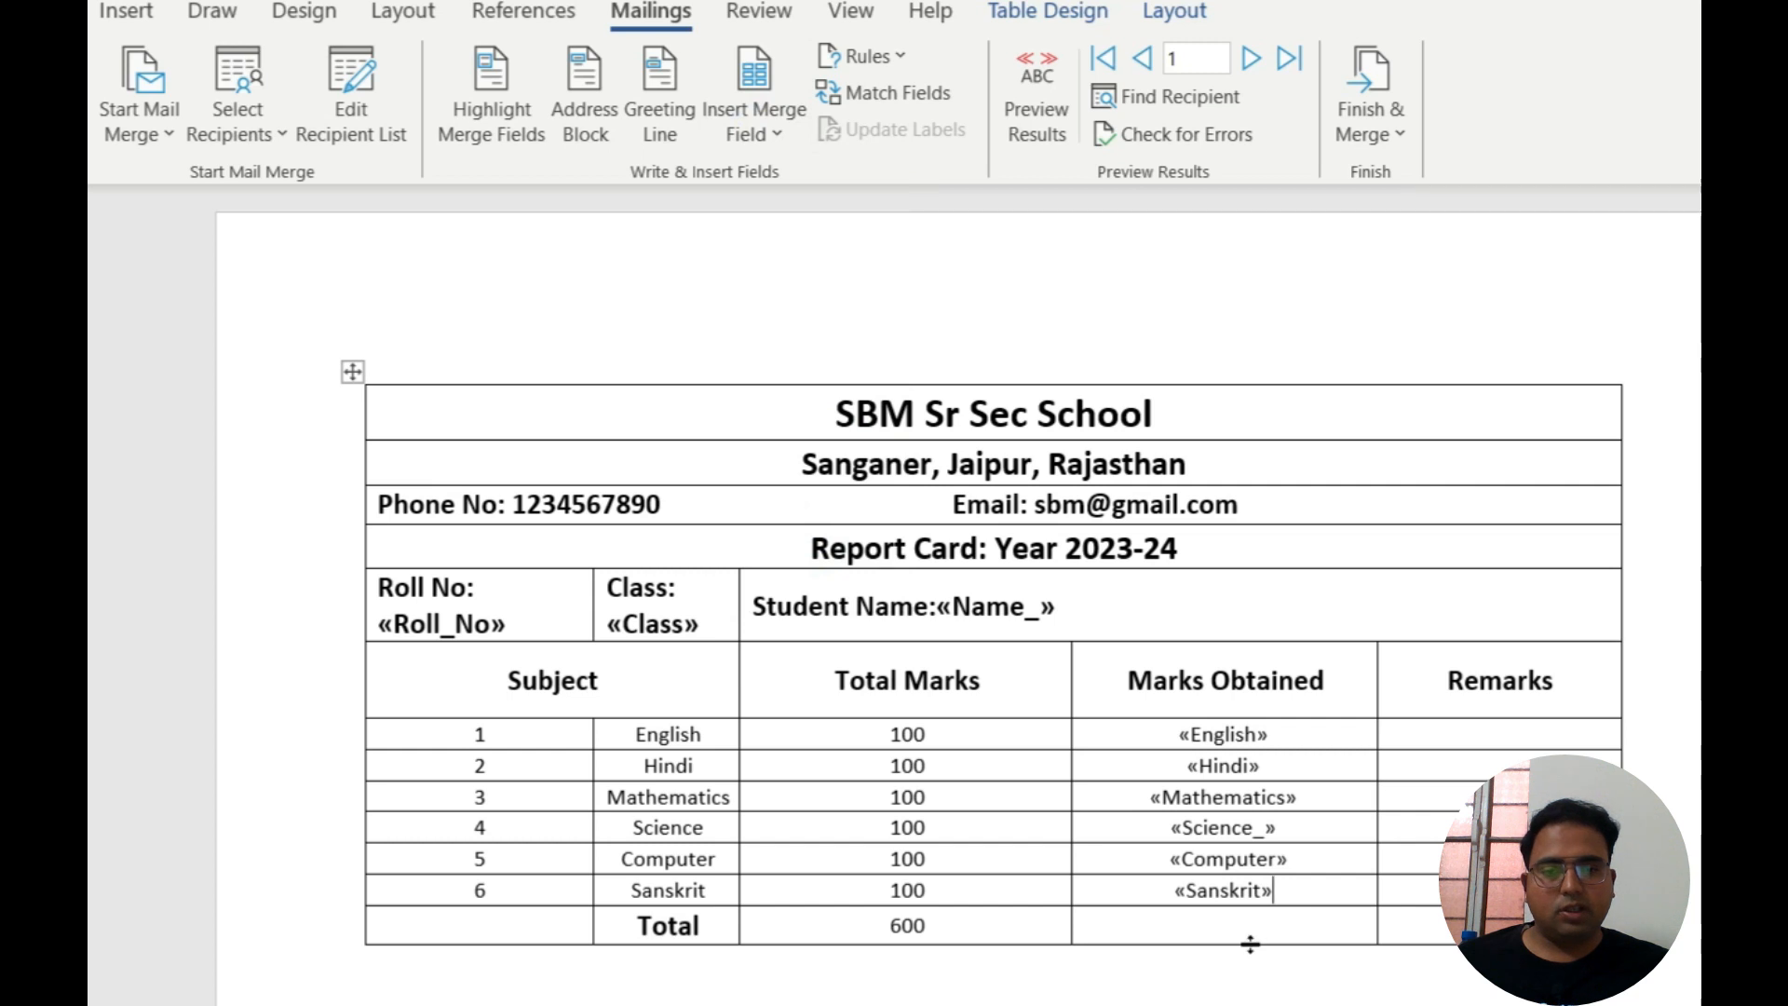
- Insert the Total merge field in the Marks Obtained cell of the Total row
{"action": "left_click", "coordinate": [1242, 925]}
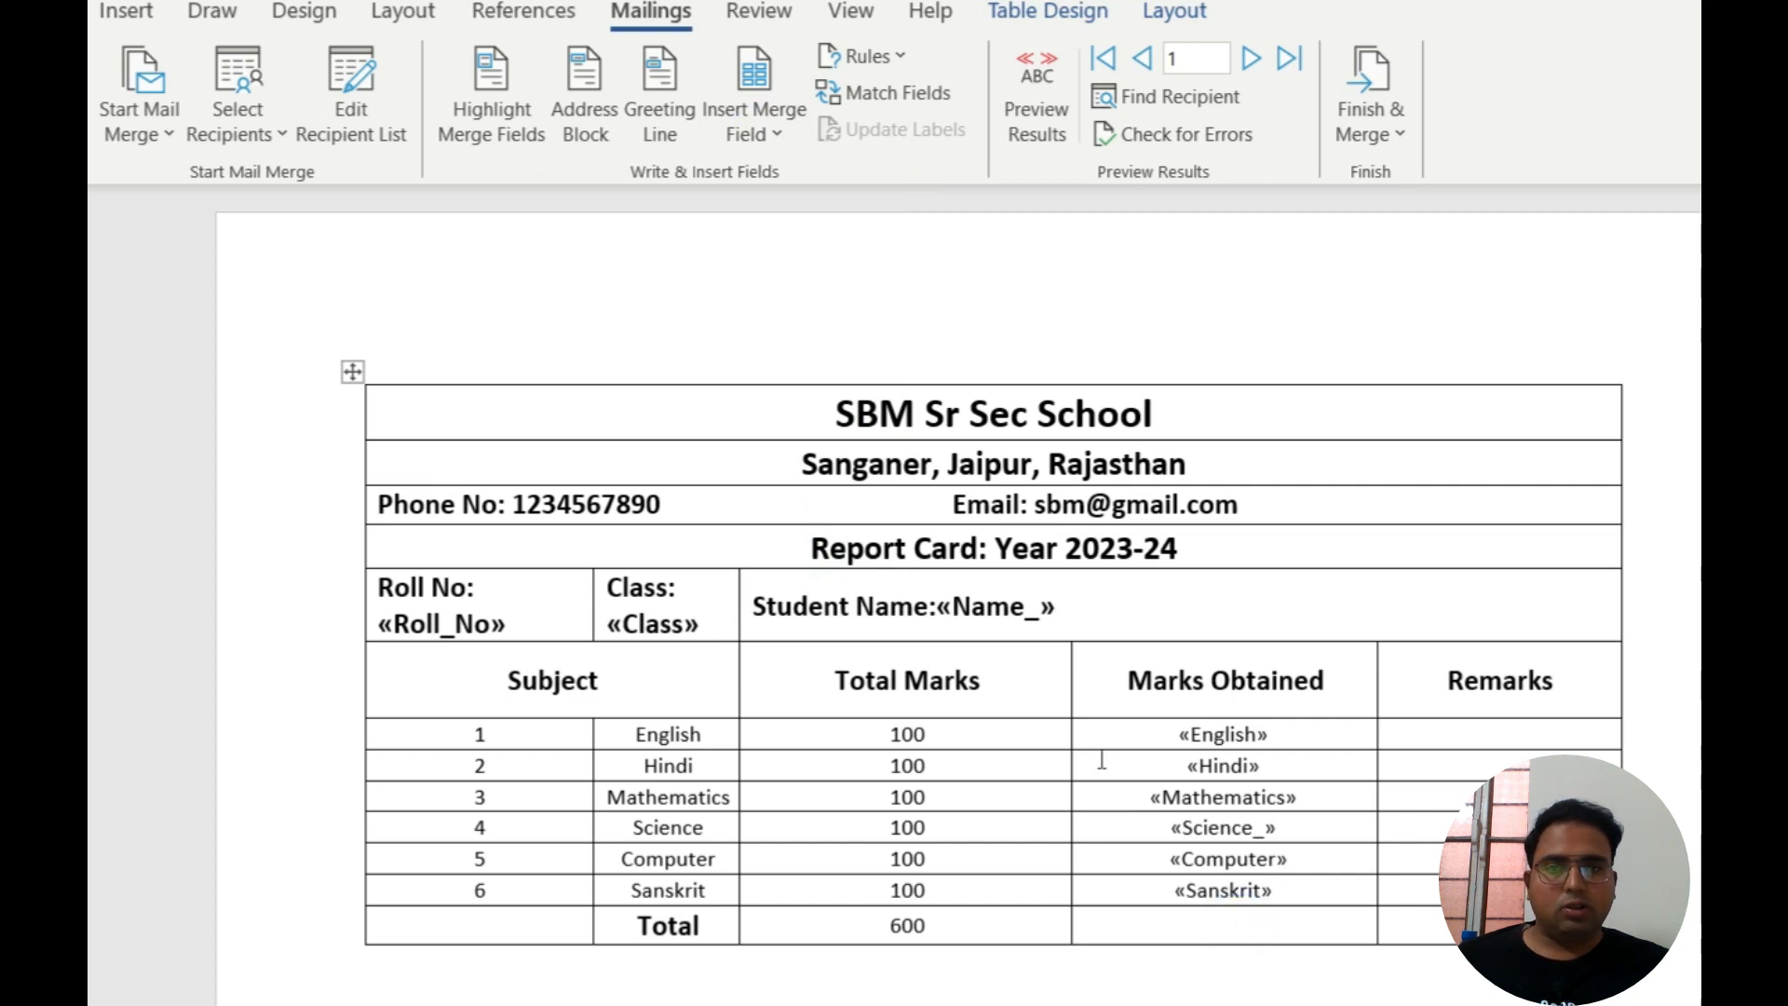
{"action": "left_click", "coordinate": [732, 142]}
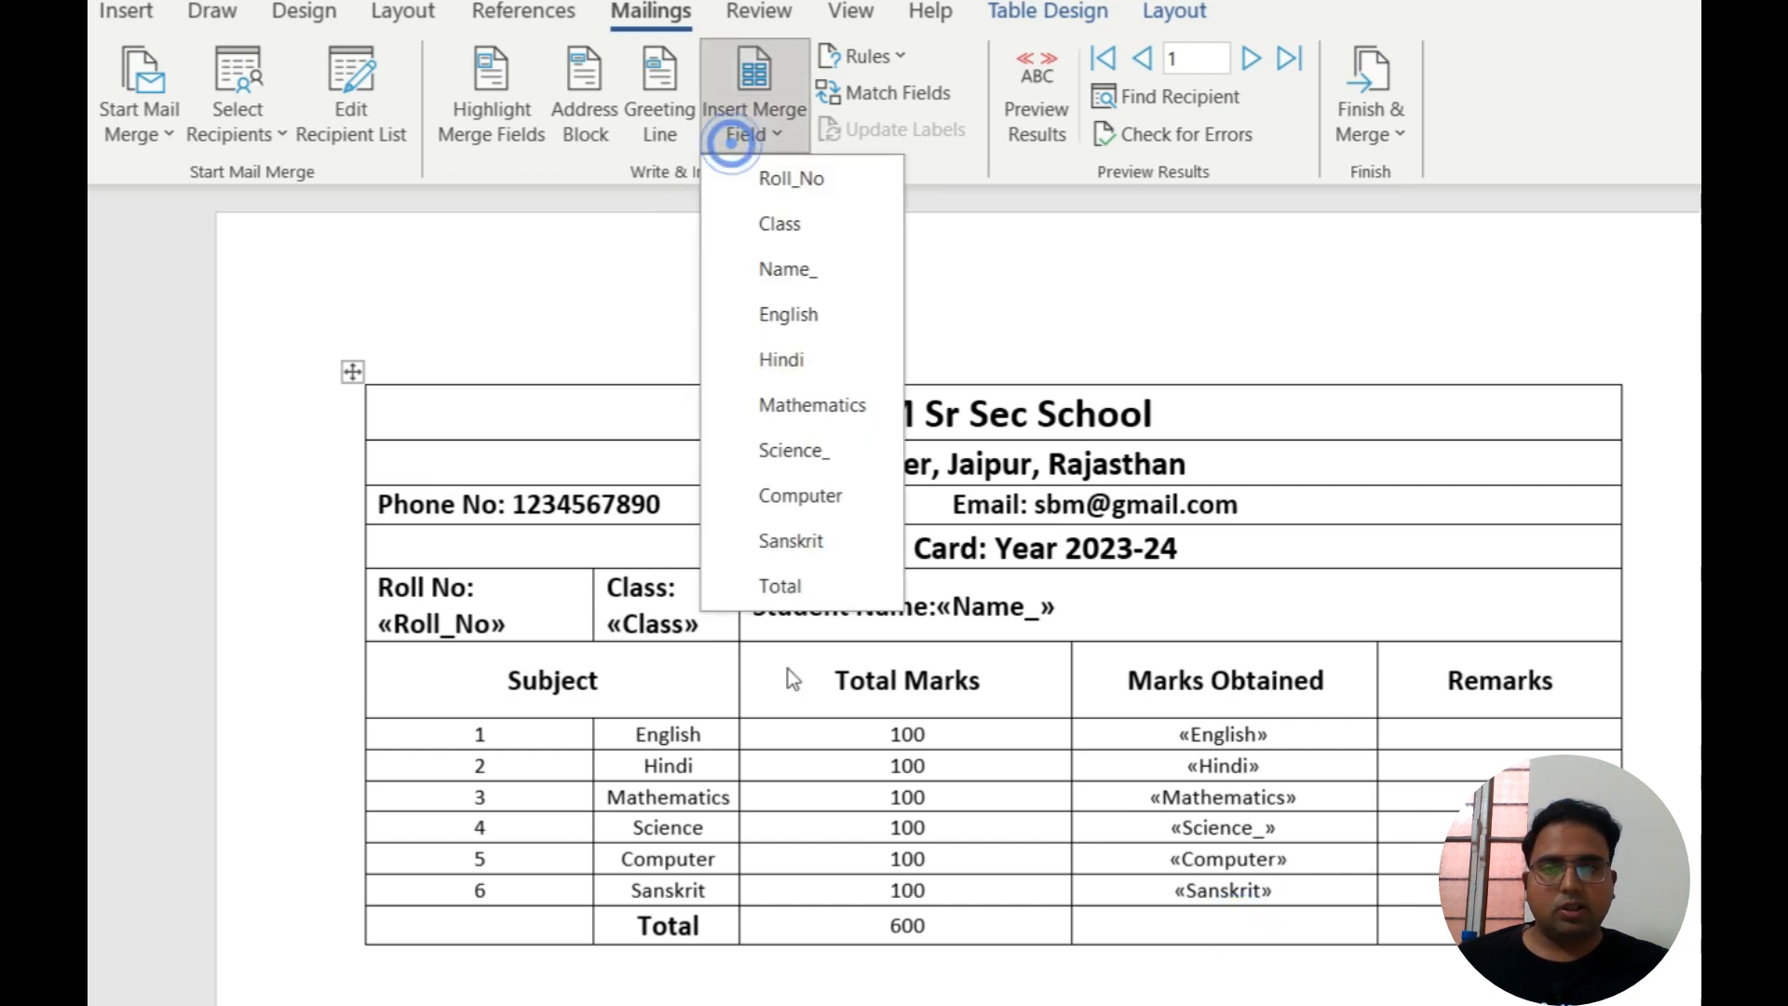
{"action": "left_click", "coordinate": [762, 581]}
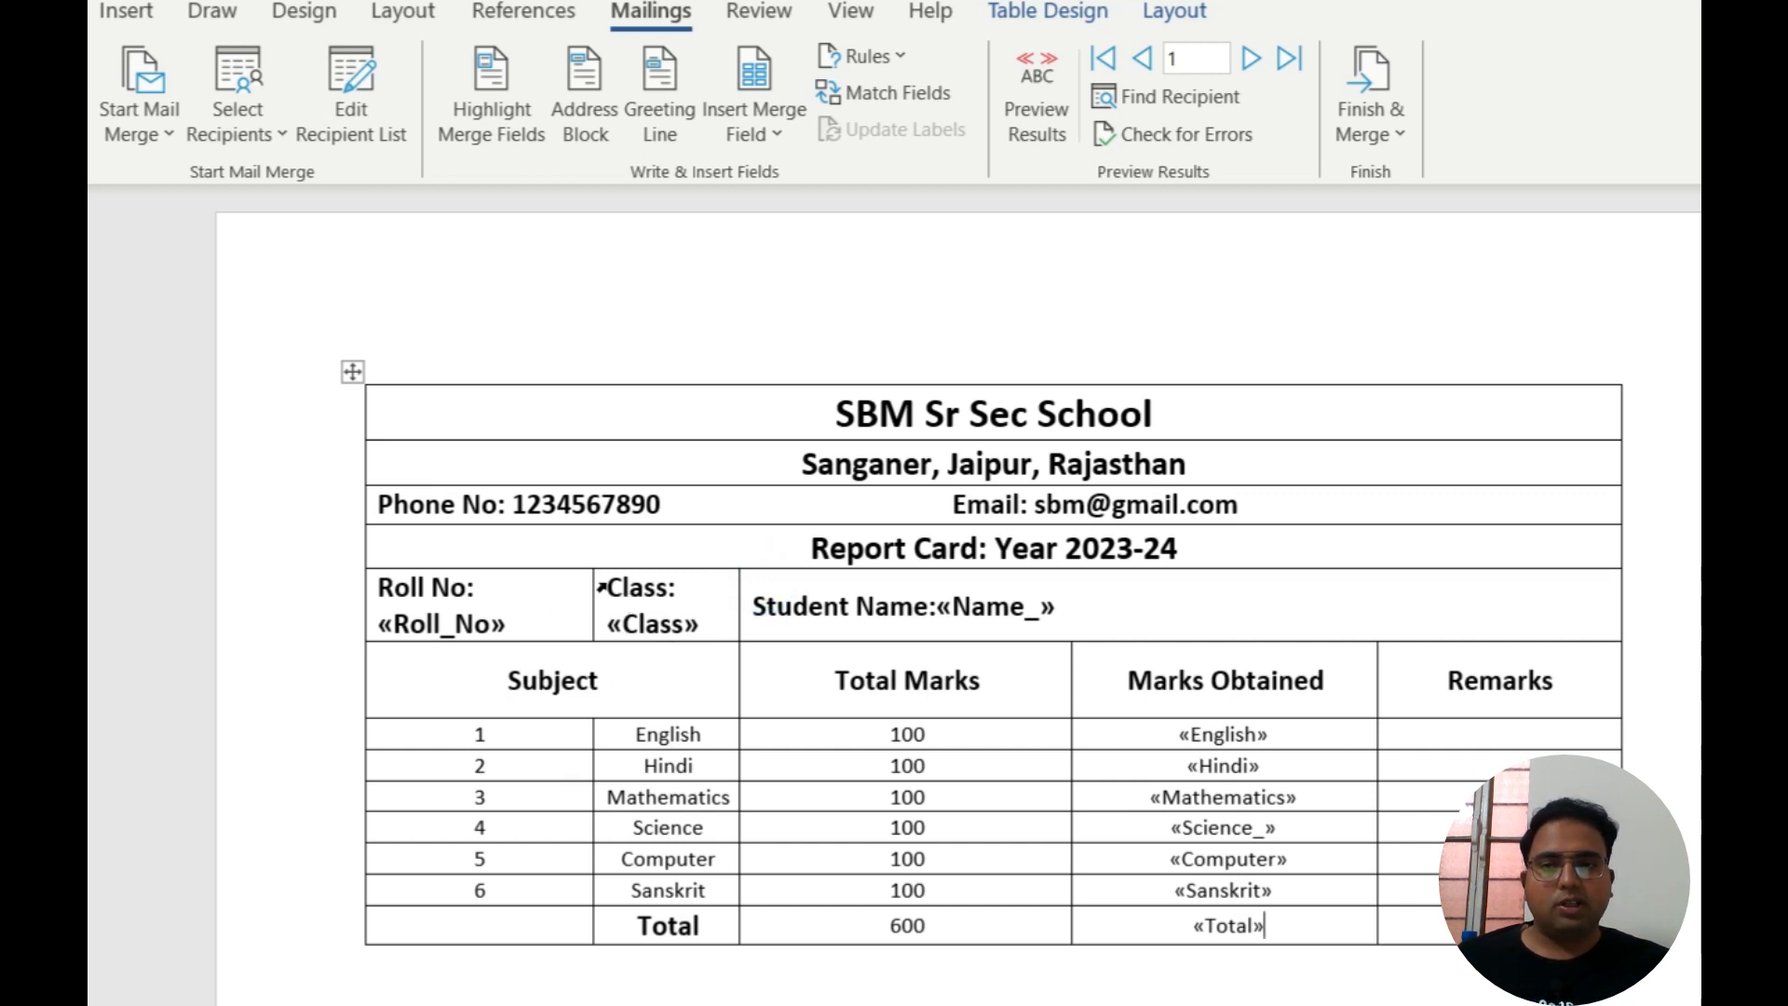
- Widen the Roll No and Class columns so each label and its merge field fit on one line
{"action": "left_click_drag", "start_coordinate": [592, 583], "coordinate": [649, 585]}
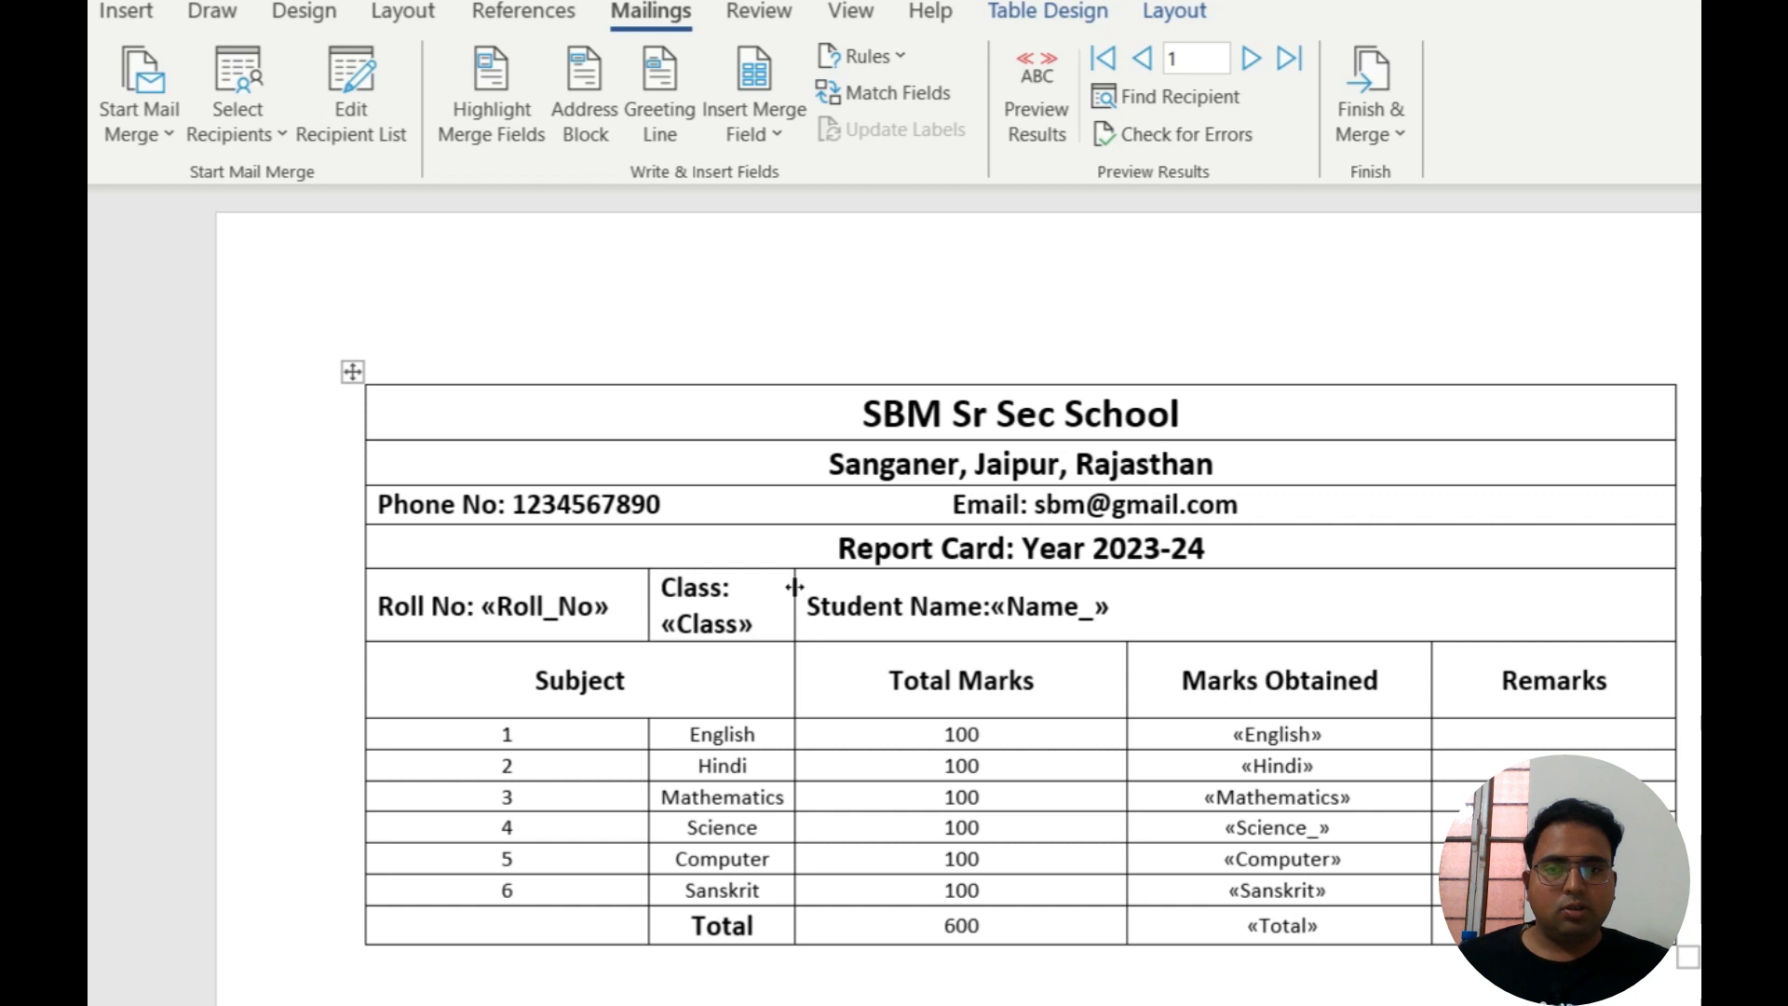
{"action": "left_click_drag", "start_coordinate": [794, 586], "coordinate": [841, 585]}
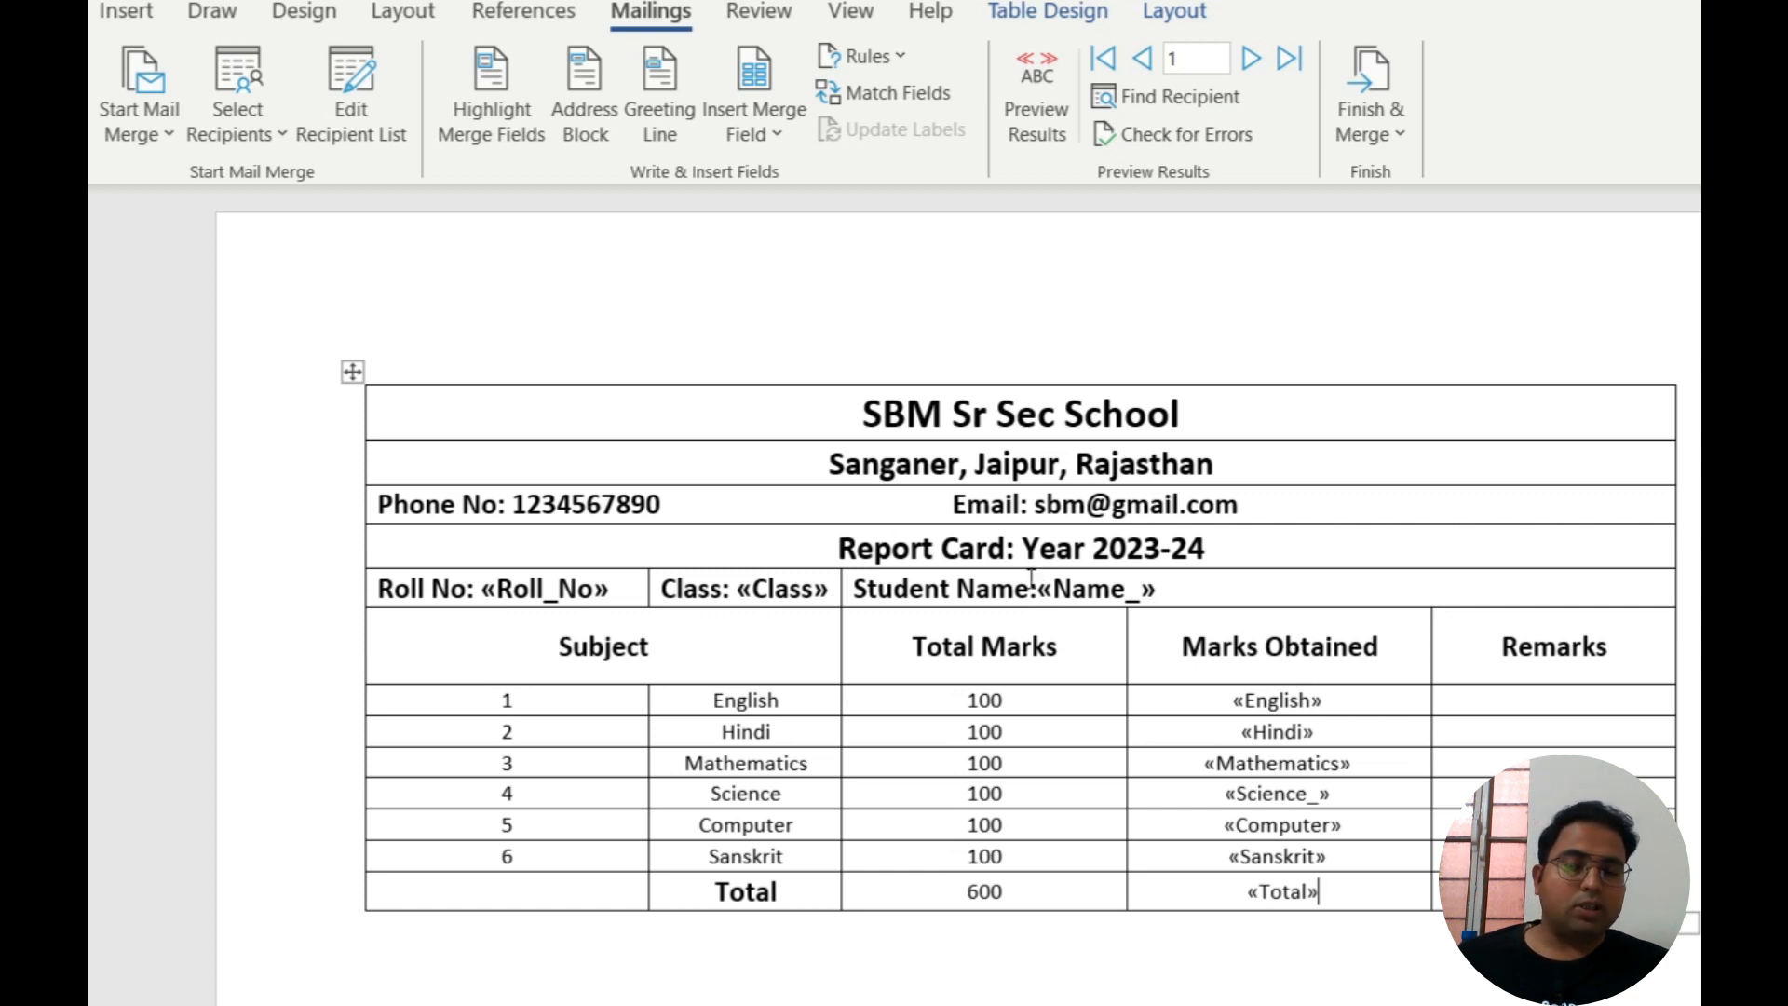
- Preview the merged results and go through the student report cards from record 1 to record 10
{"action": "left_click", "coordinate": [1014, 130]}
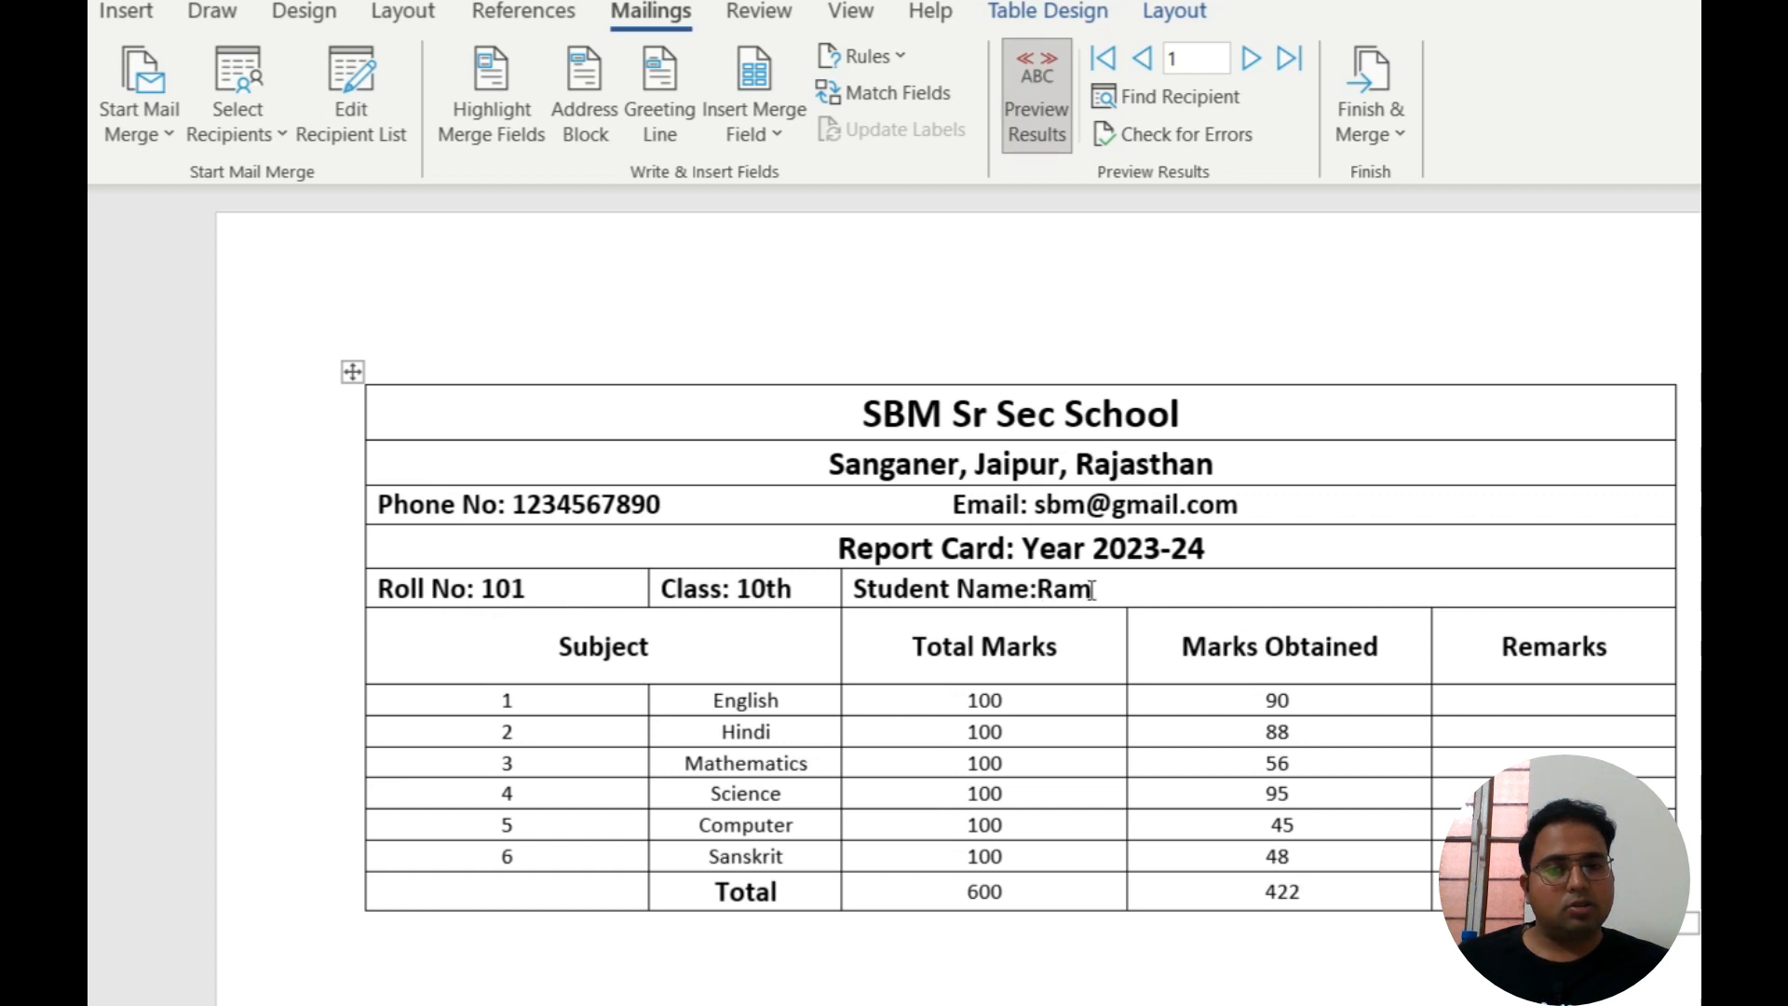
{"action": "left_click", "coordinate": [1251, 62]}
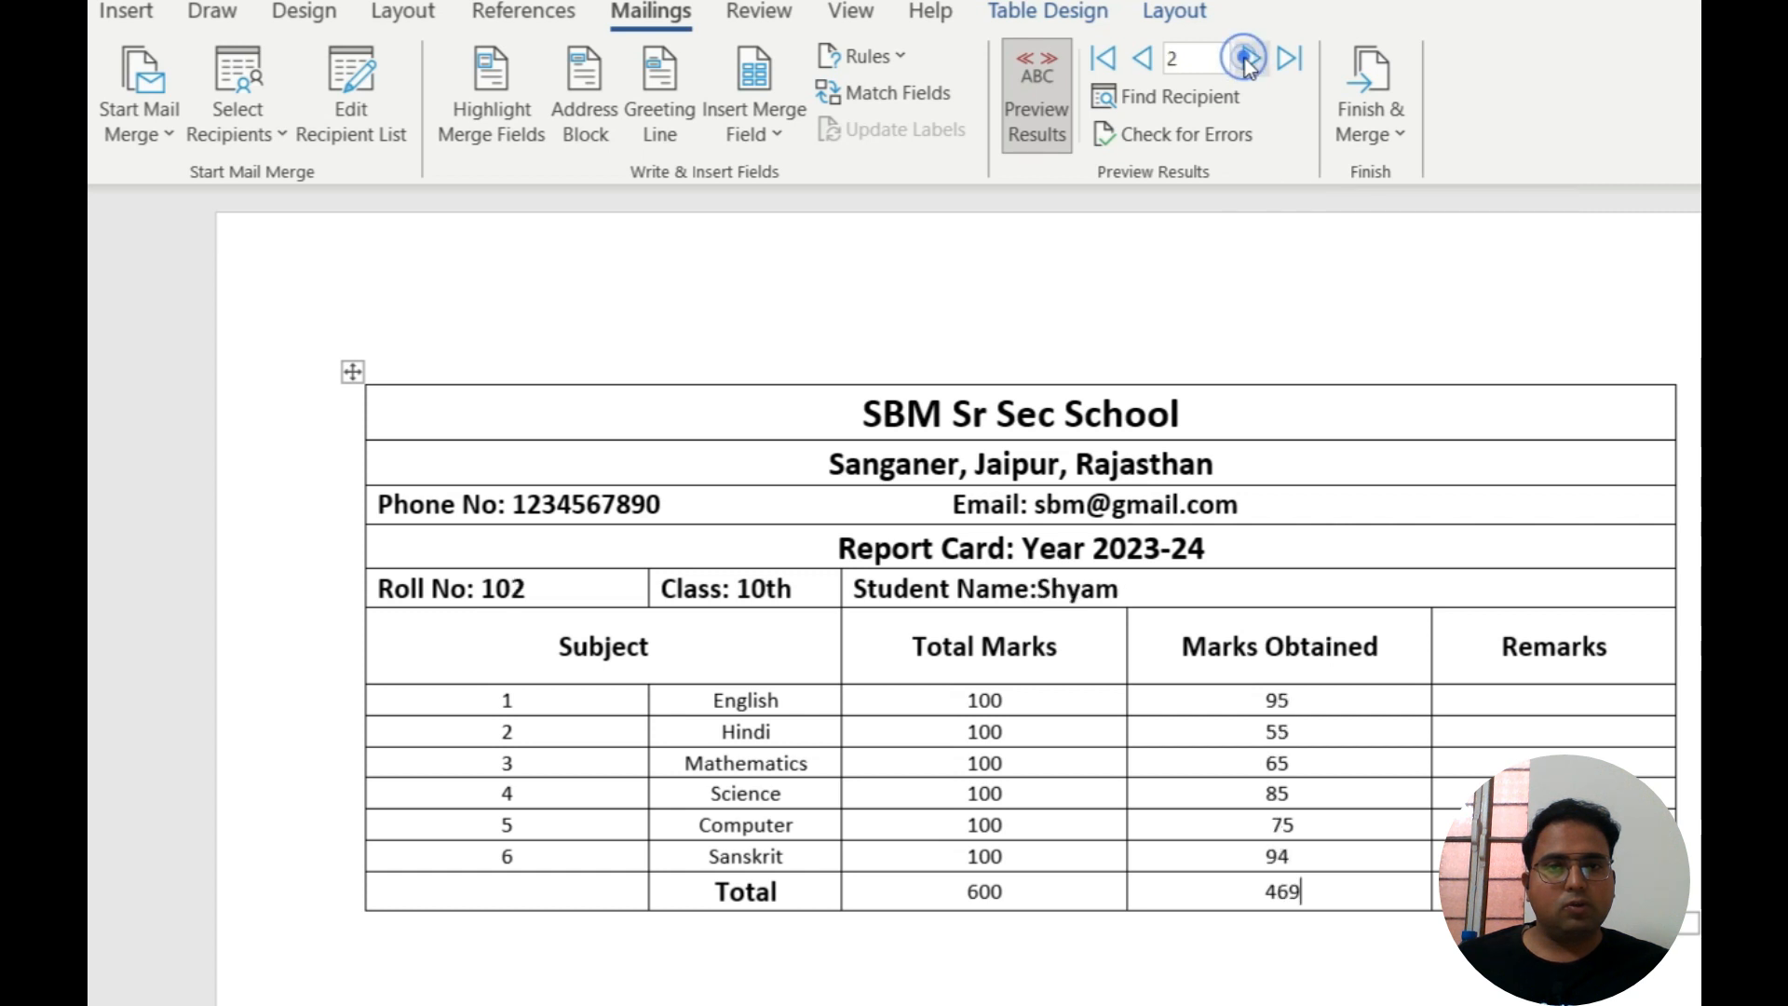
{"action": "left_click", "coordinate": [1249, 62]}
{"action": "left_click", "coordinate": [1249, 61]}
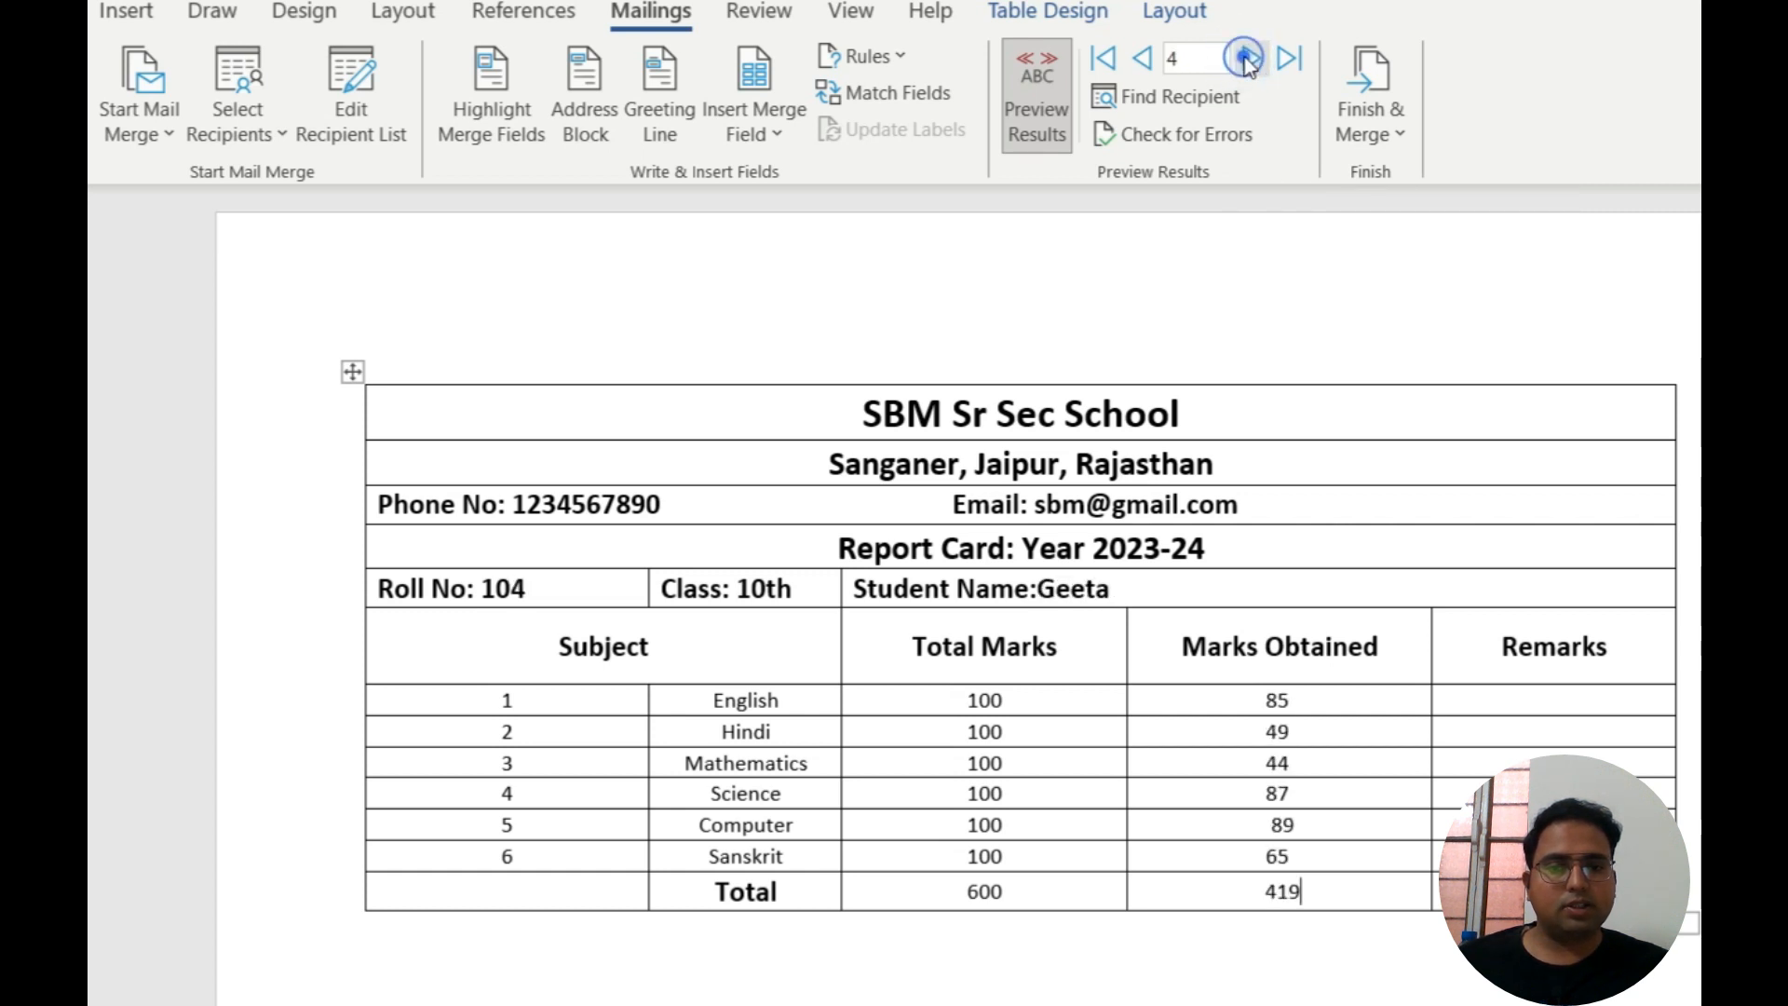
{"action": "left_click", "coordinate": [1249, 61]}
{"action": "left_click", "coordinate": [1249, 62]}
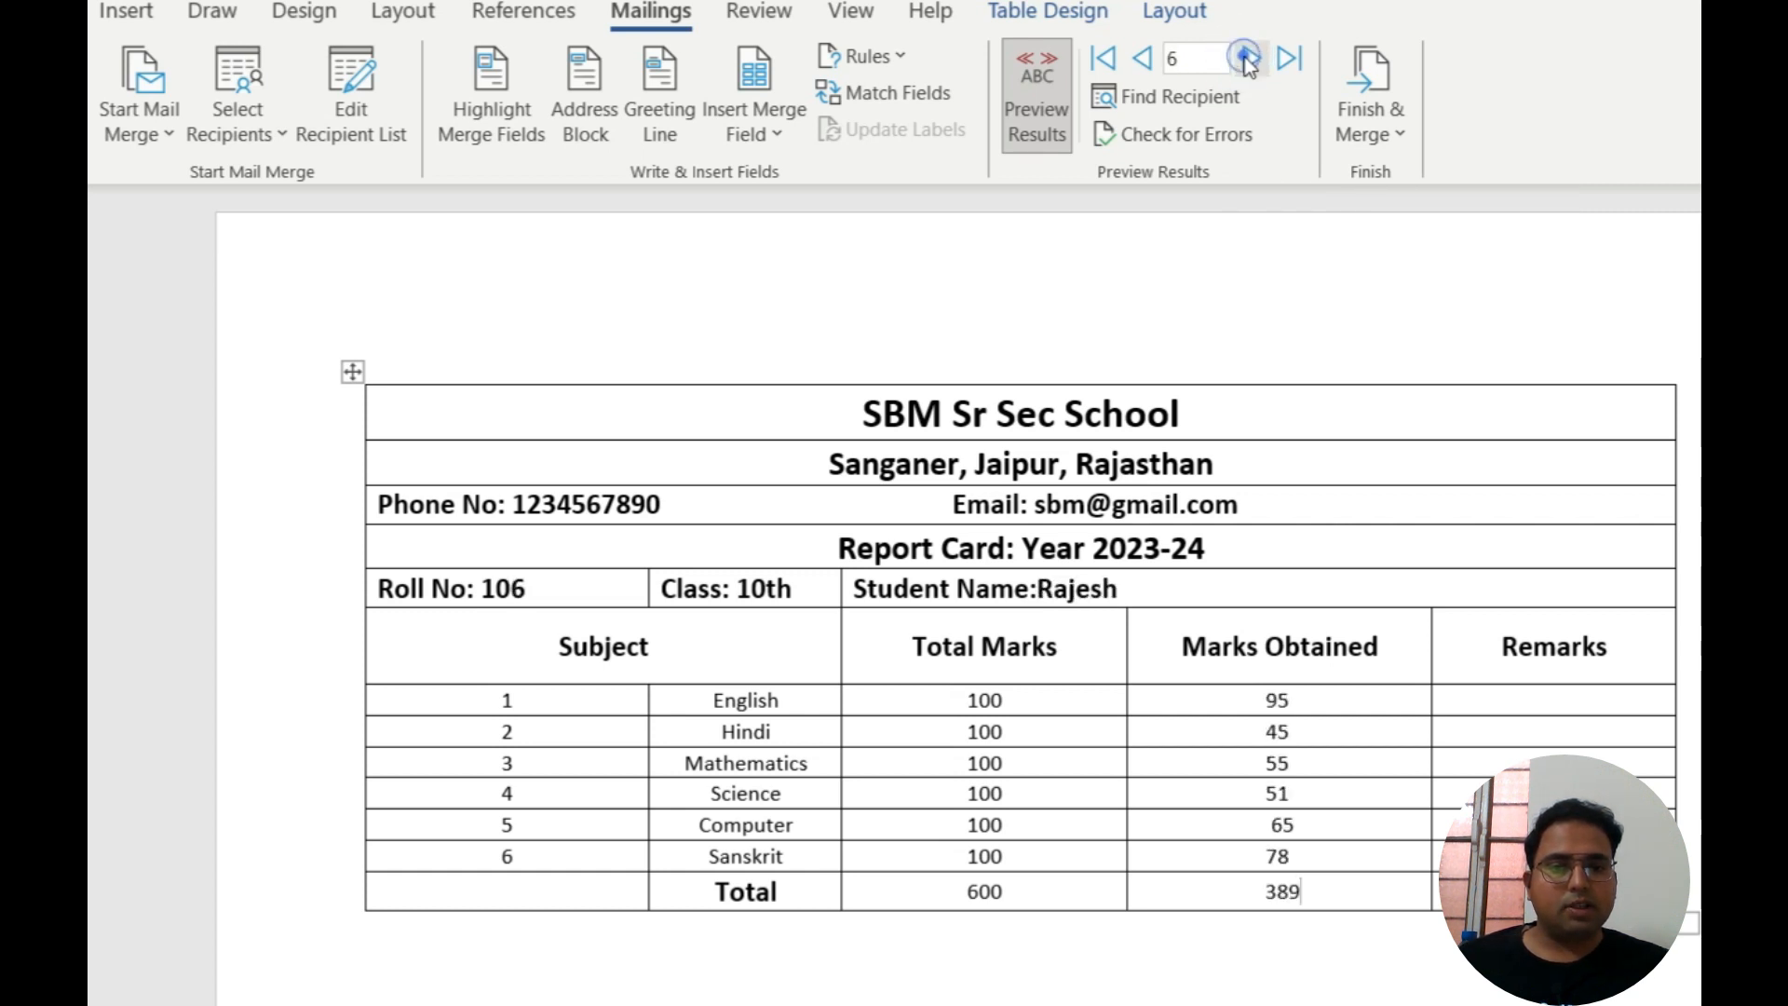
{"action": "left_click", "coordinate": [1249, 62]}
{"action": "left_click", "coordinate": [1249, 62]}
{"action": "left_click", "coordinate": [1250, 62]}
{"action": "left_click", "coordinate": [1250, 61]}
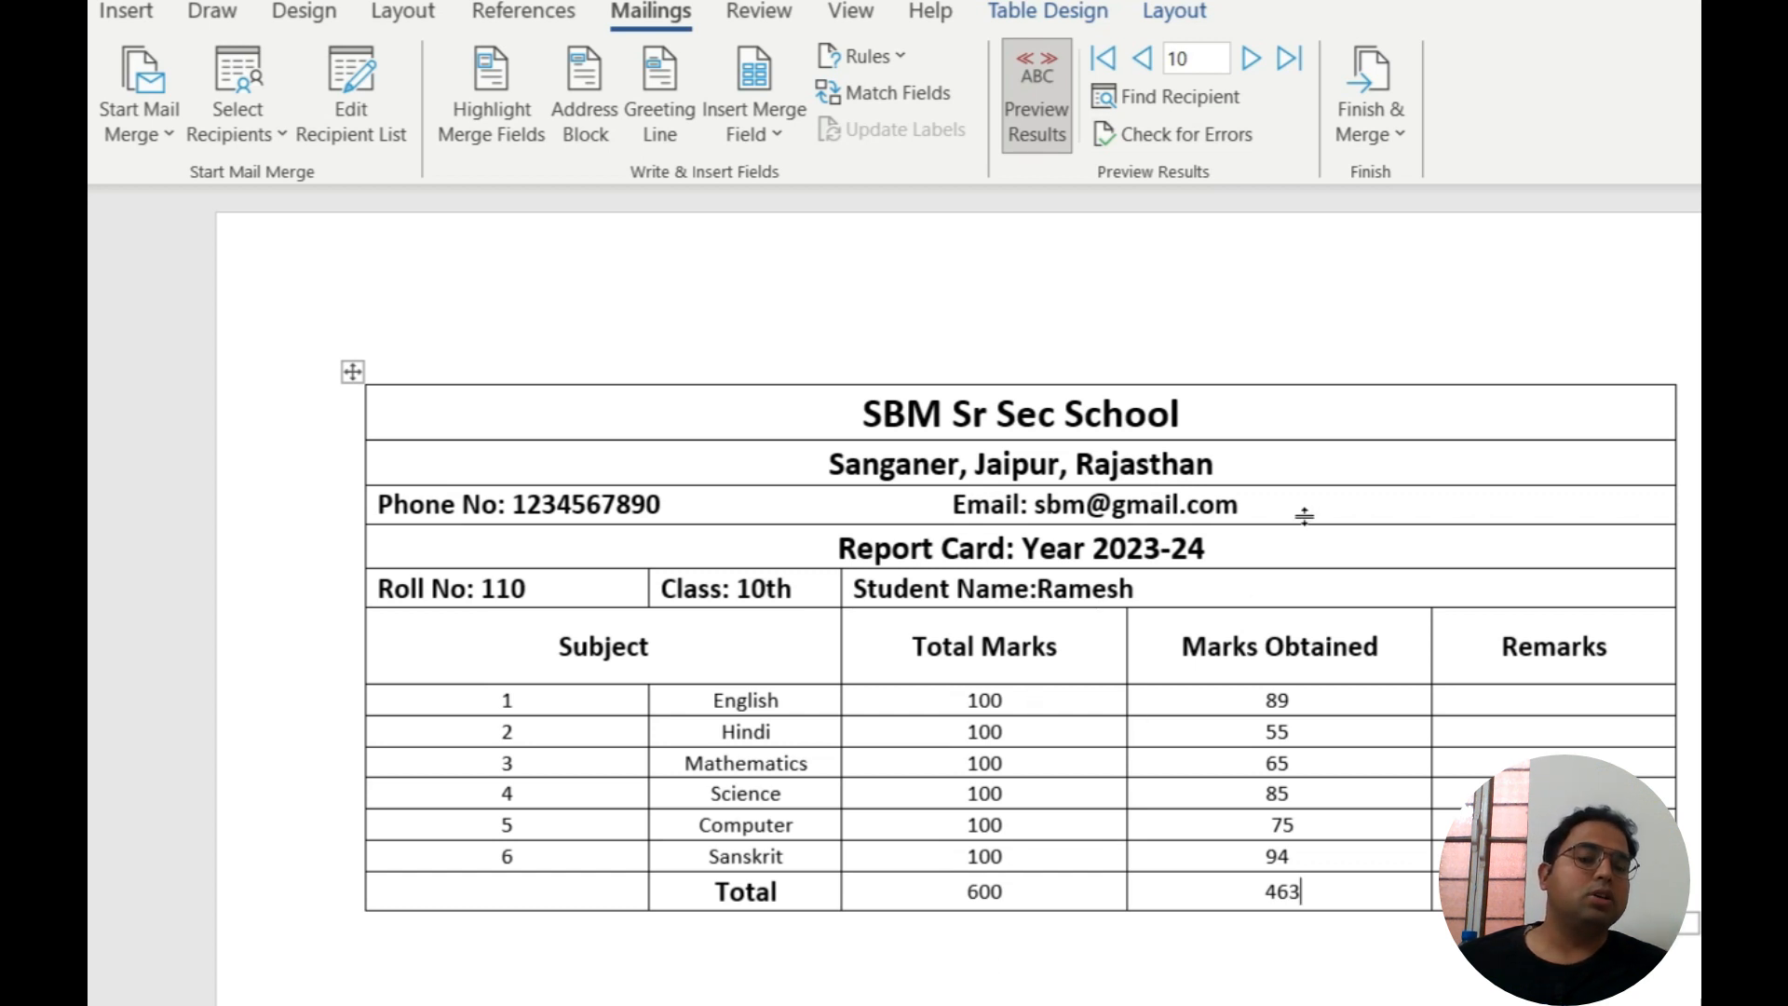
{"action": "left_click", "coordinate": [1386, 141]}
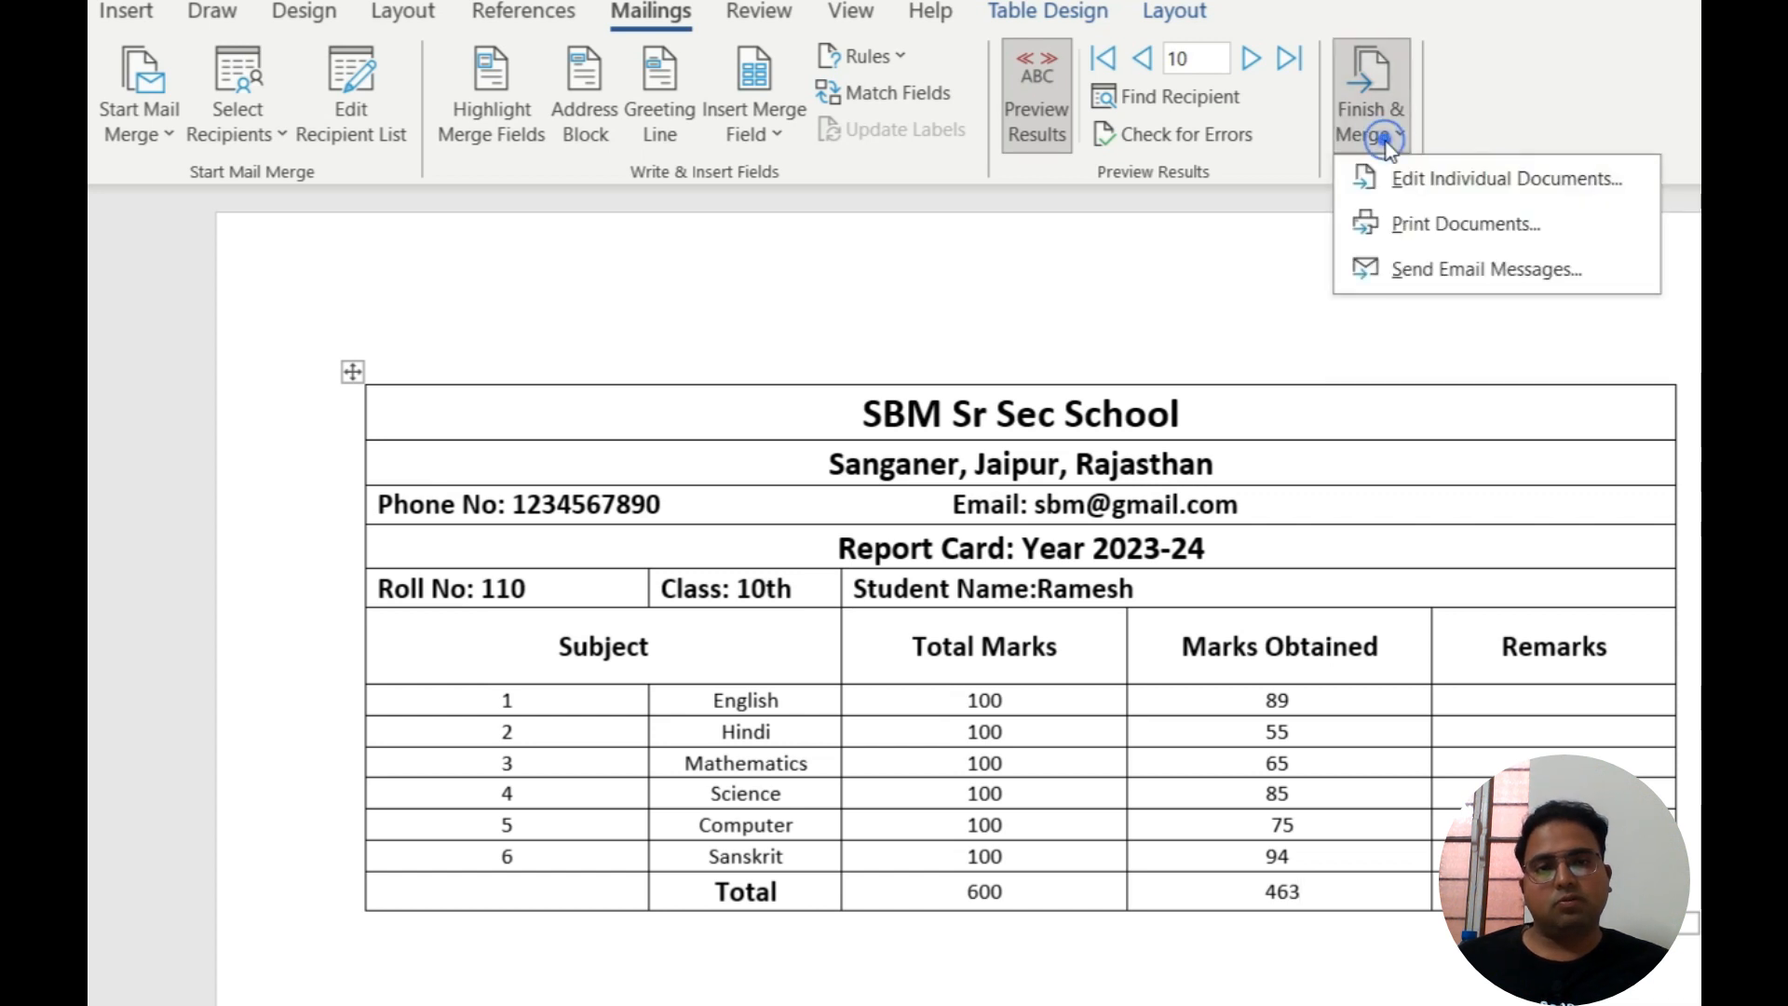
{"action": "left_click", "coordinate": [1414, 229]}
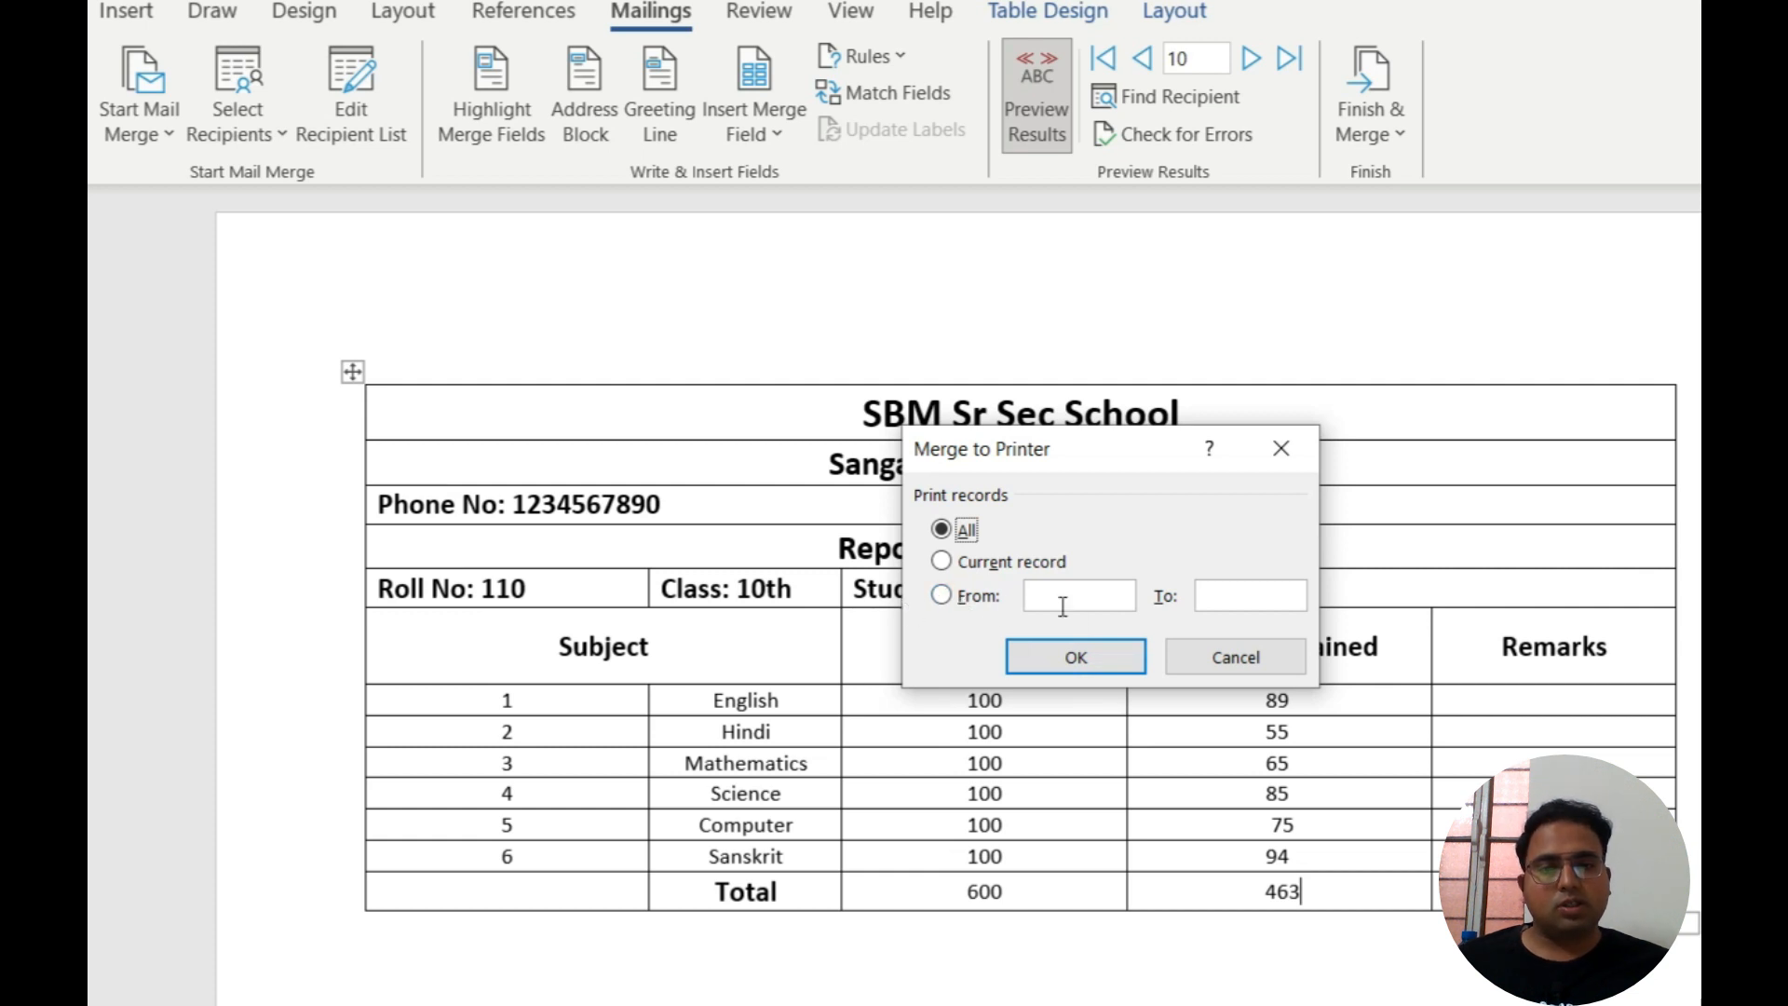
{"action": "left_click", "coordinate": [964, 600]}
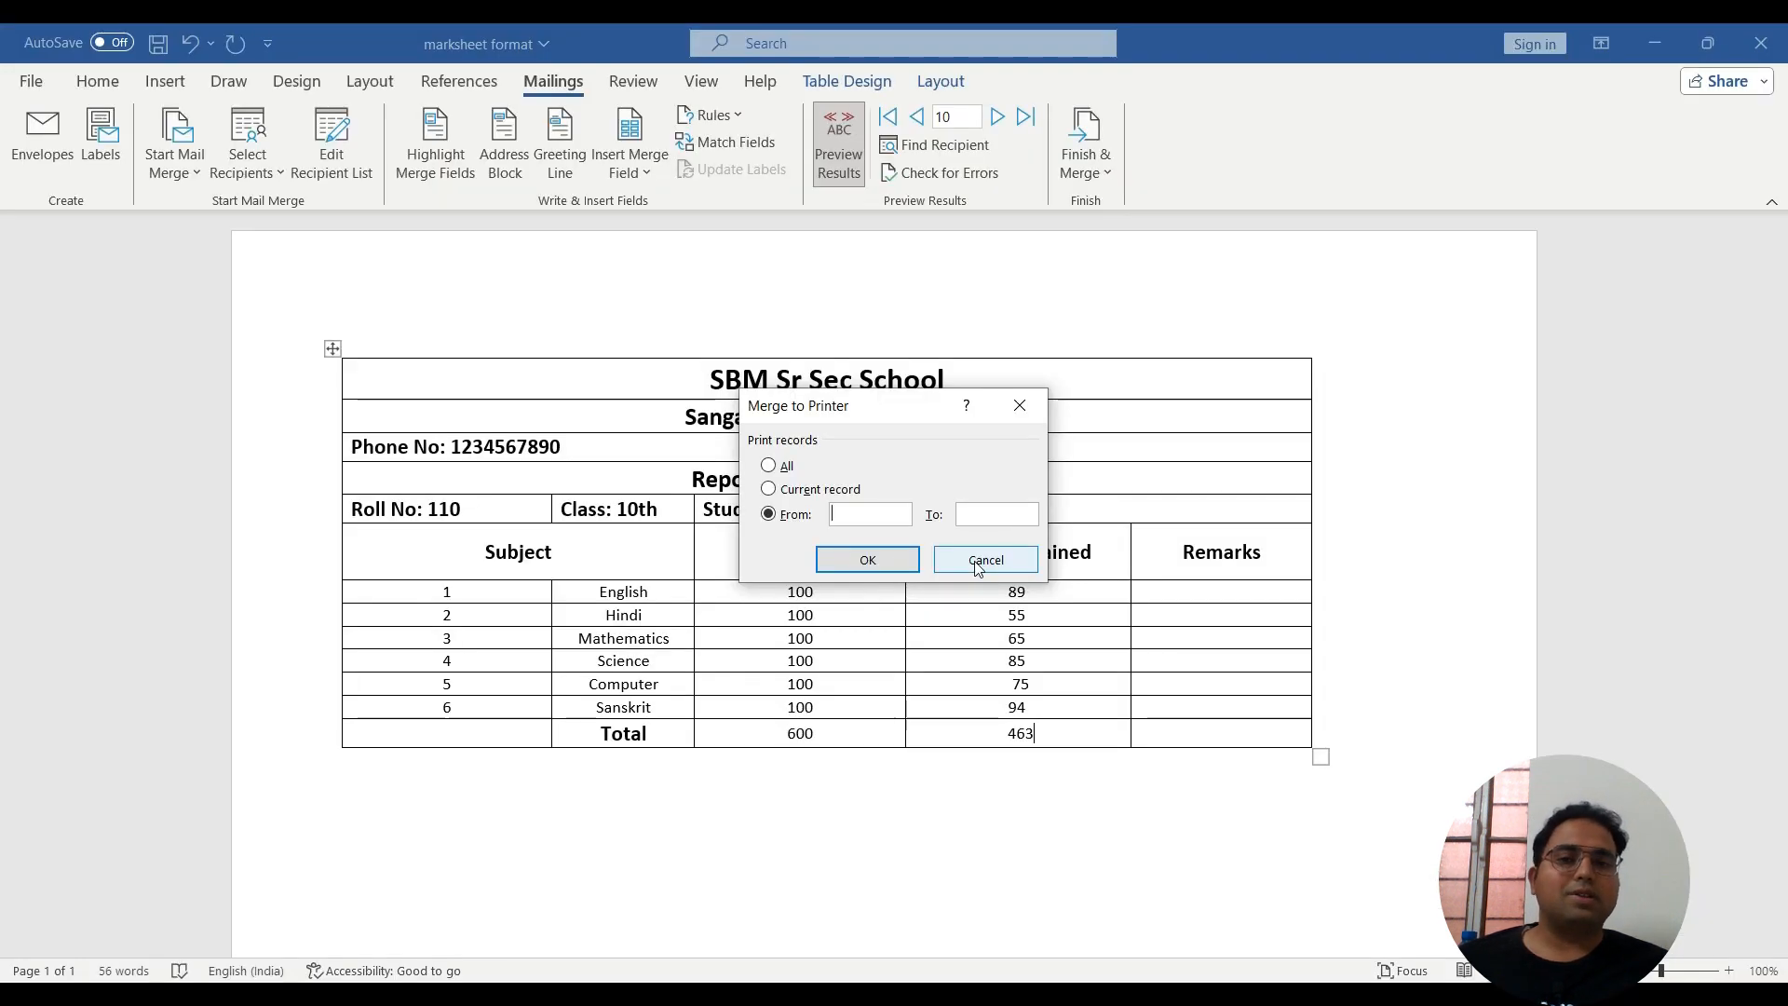
{"action": "left_click", "coordinate": [1236, 656]}
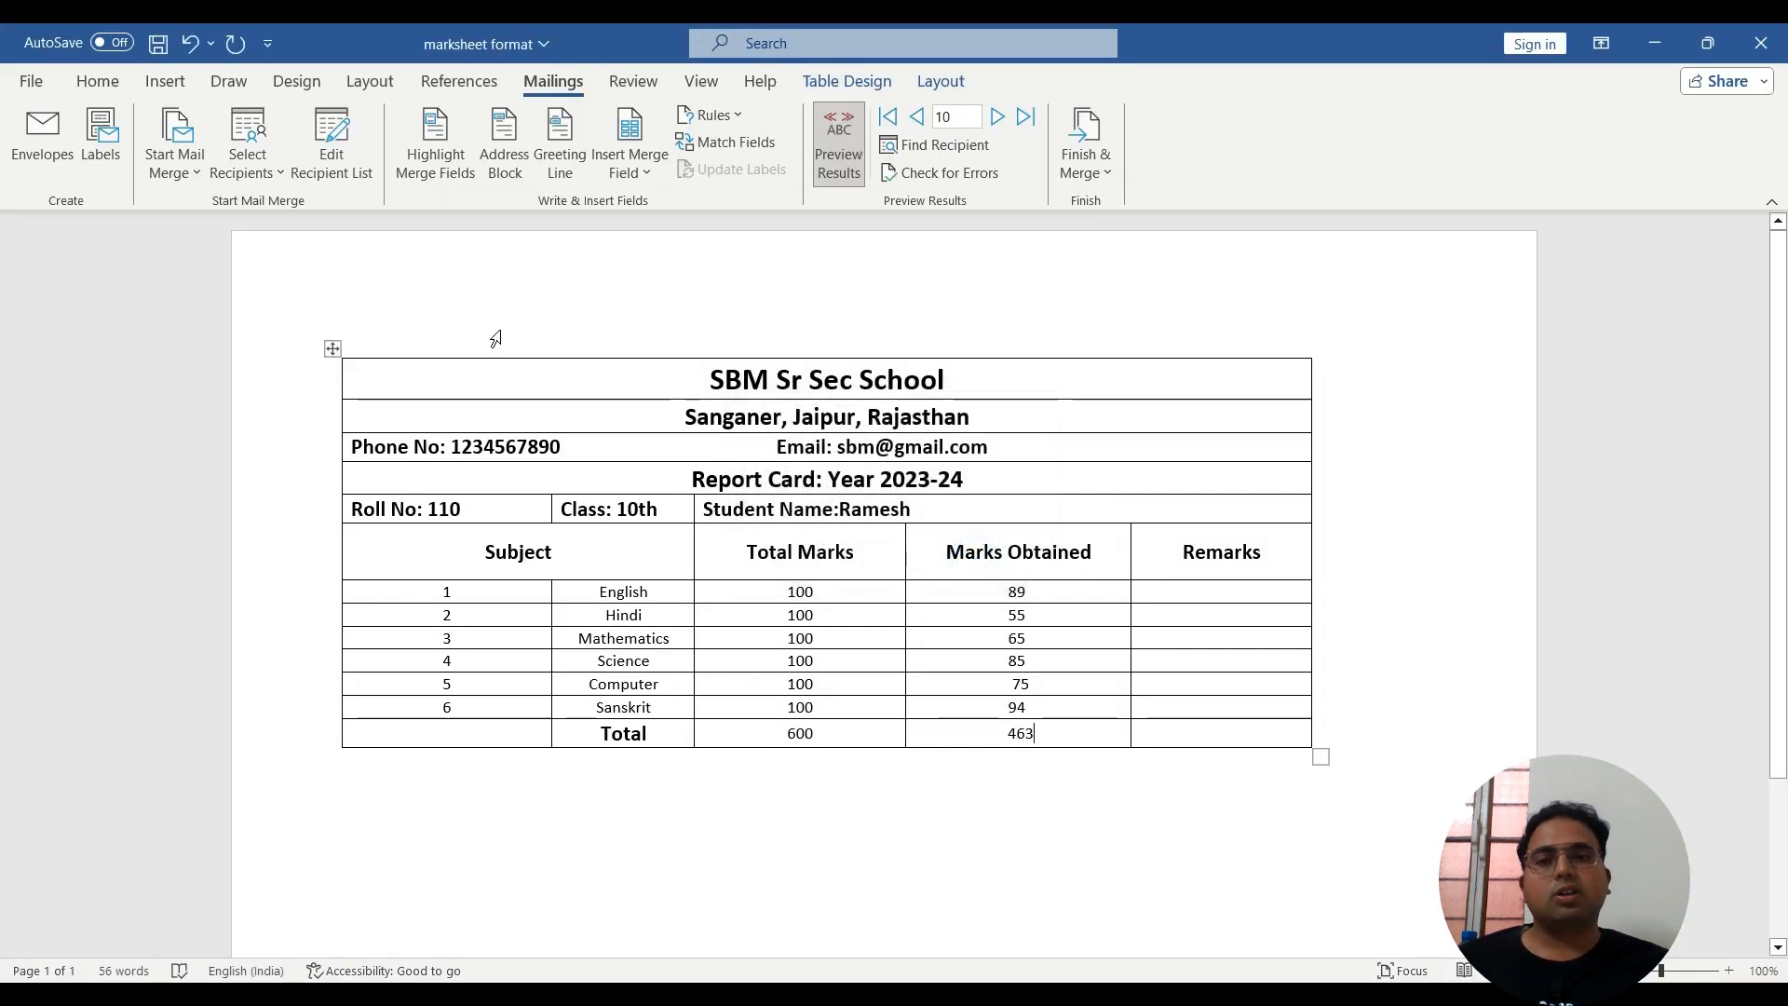